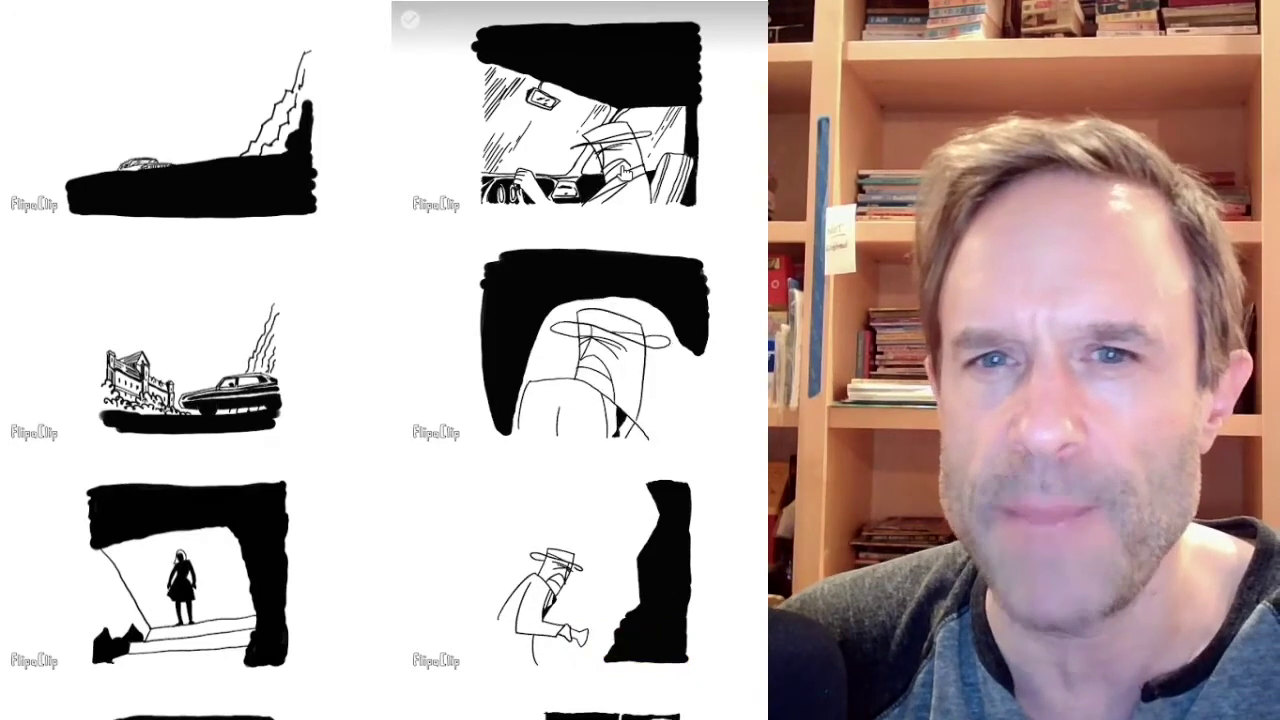
Step: Go through the car scene's frames up to frame 12 to examine the car driving over the hill
left_click(170, 180)
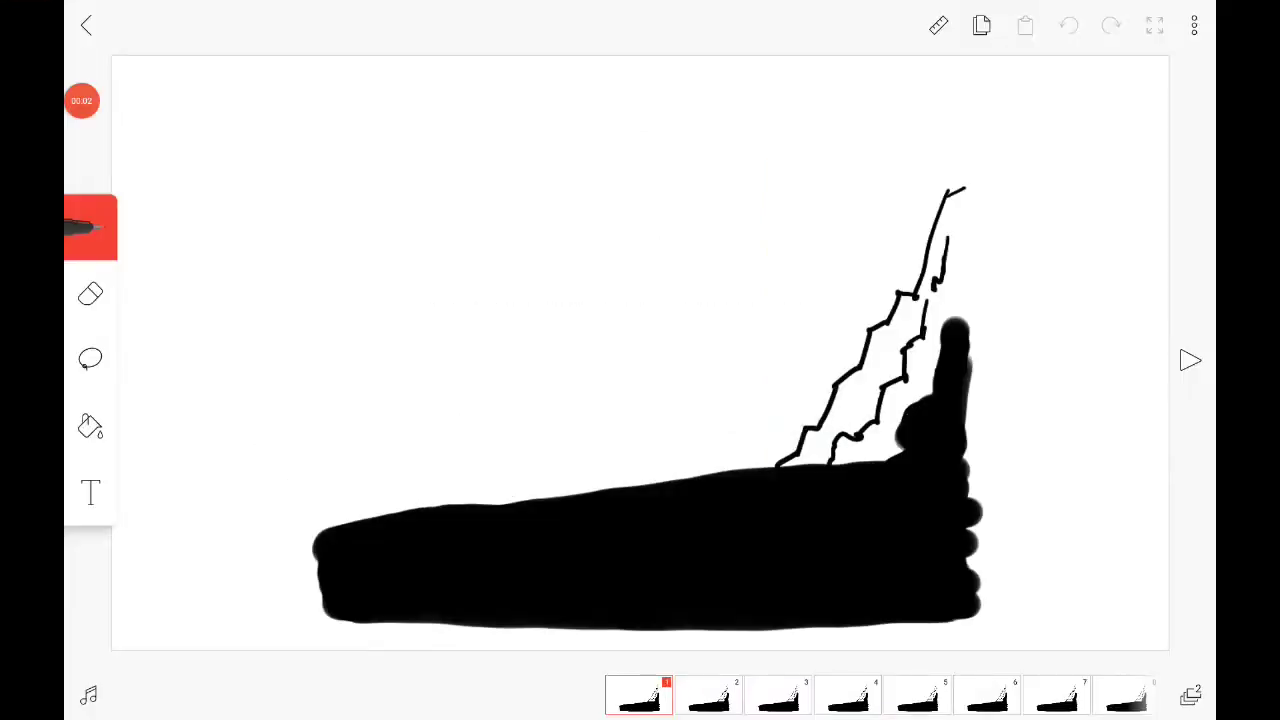
scroll(880, 695, "right", 3)
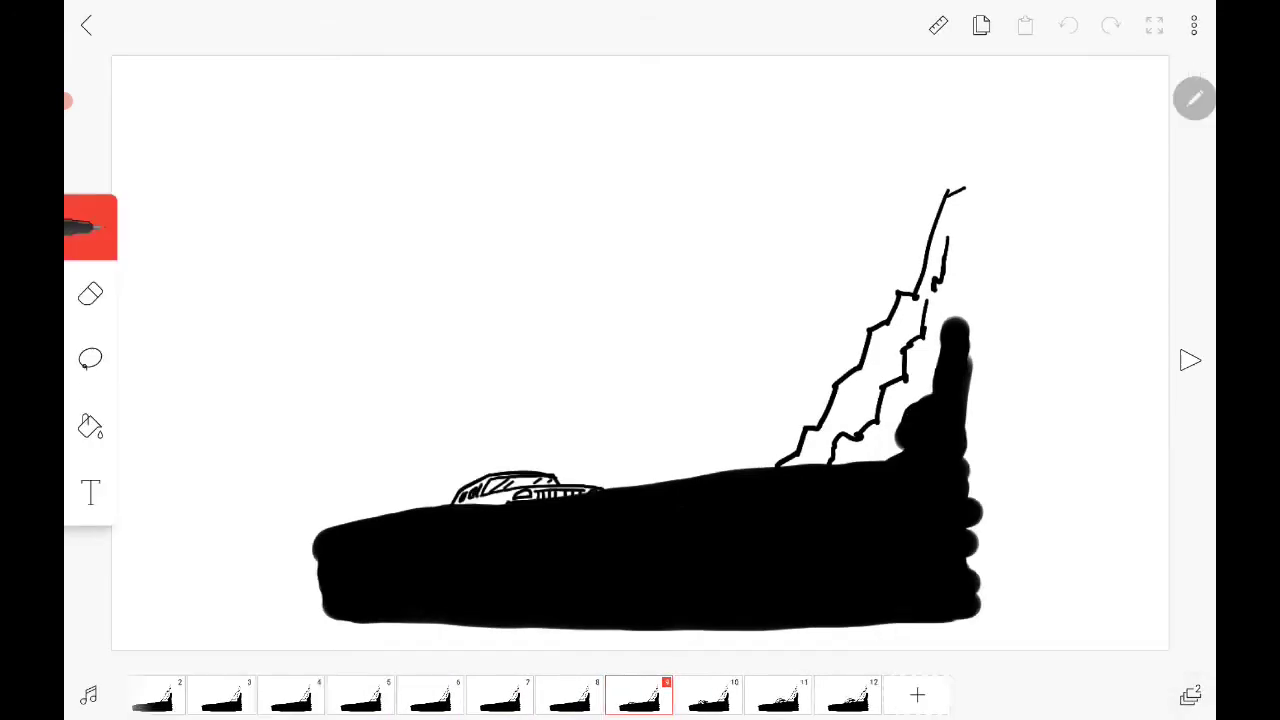
scroll(931, 685, "right", 1)
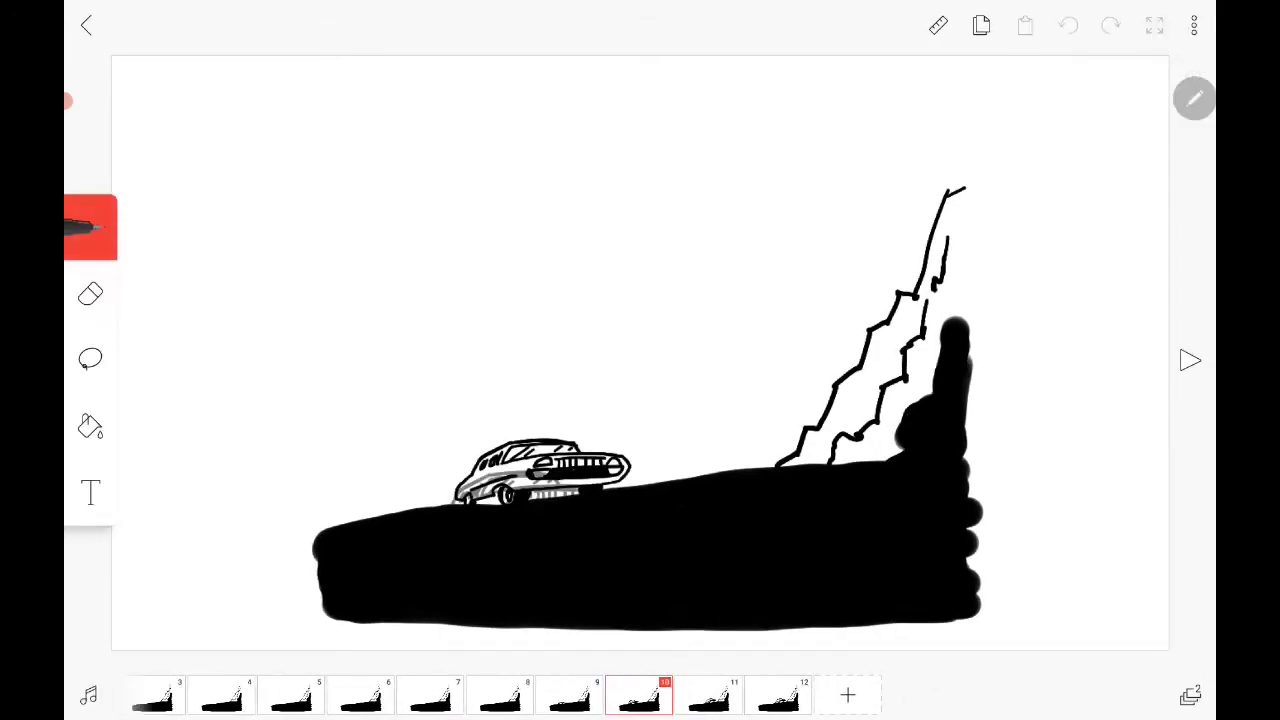
scroll(640, 694, "right", 1)
left_click_drag(710, 695, 640, 695)
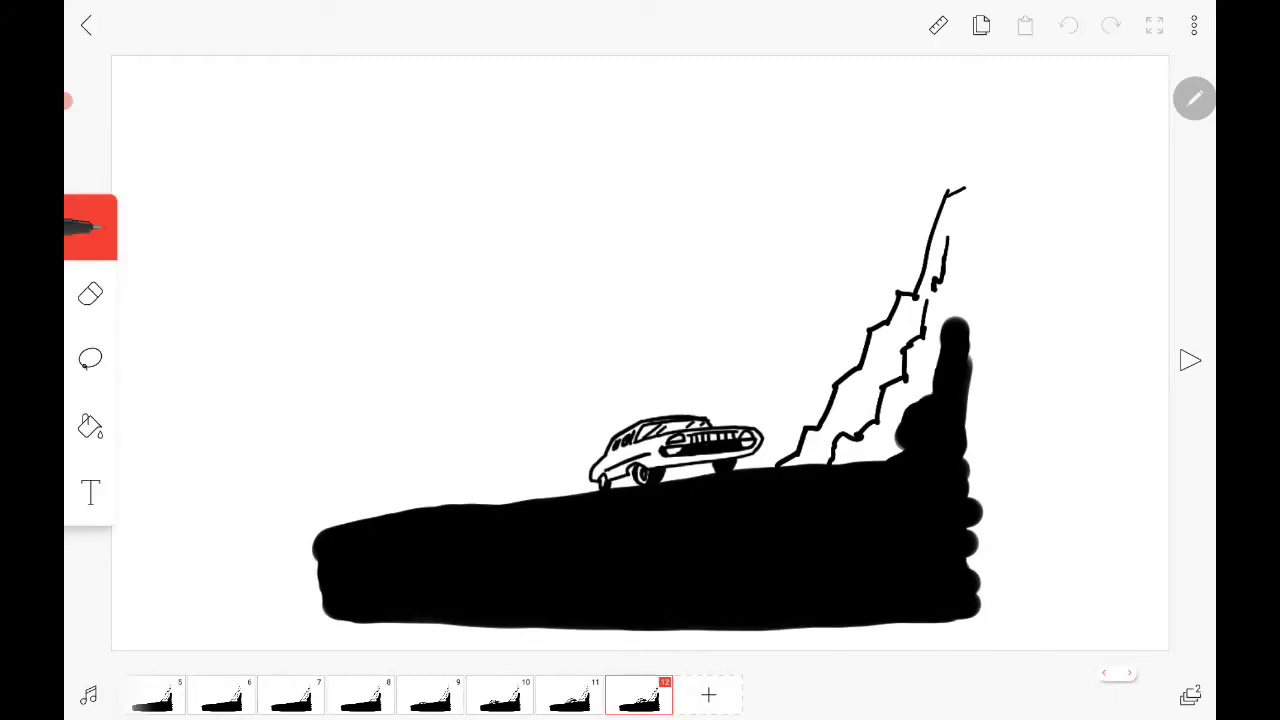
Step: Hide and show Layer 2 and Layer 3 on frame 12 to examine how the car and landscape are separated
left_click(1190, 695)
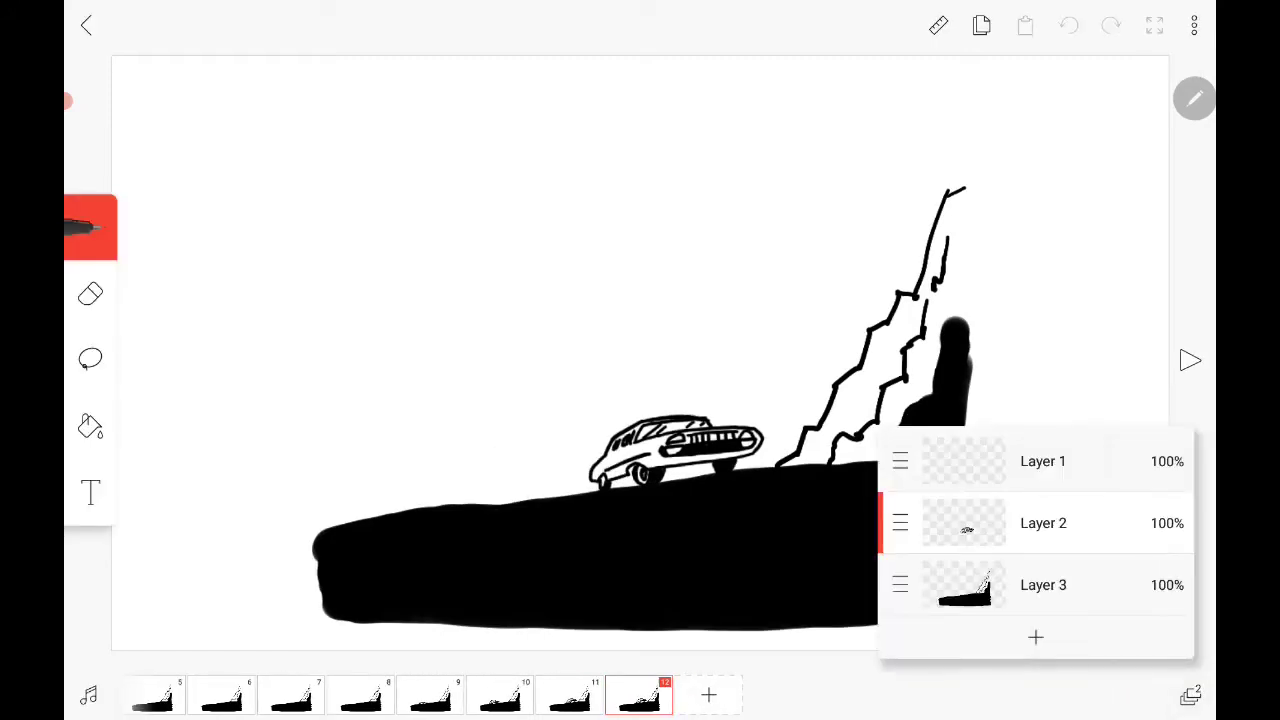
left_click(1167, 523)
left_click(1167, 523)
left_click(1167, 585)
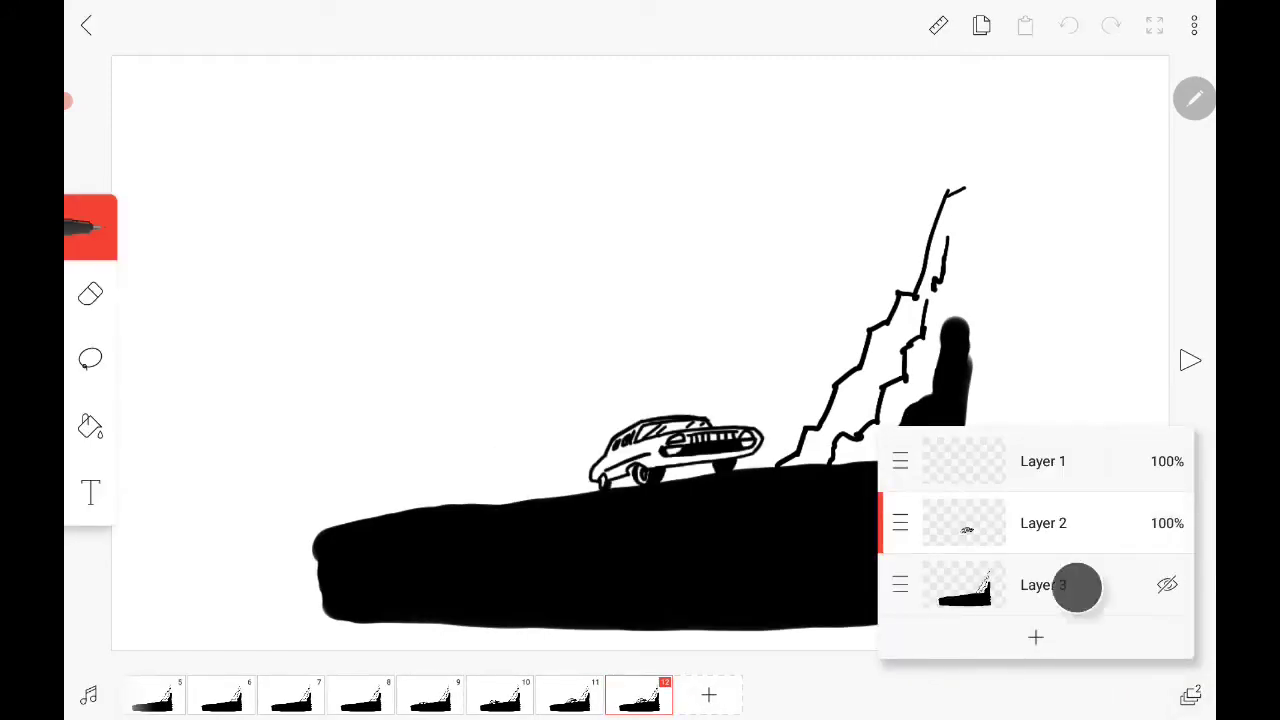
left_click(1167, 585)
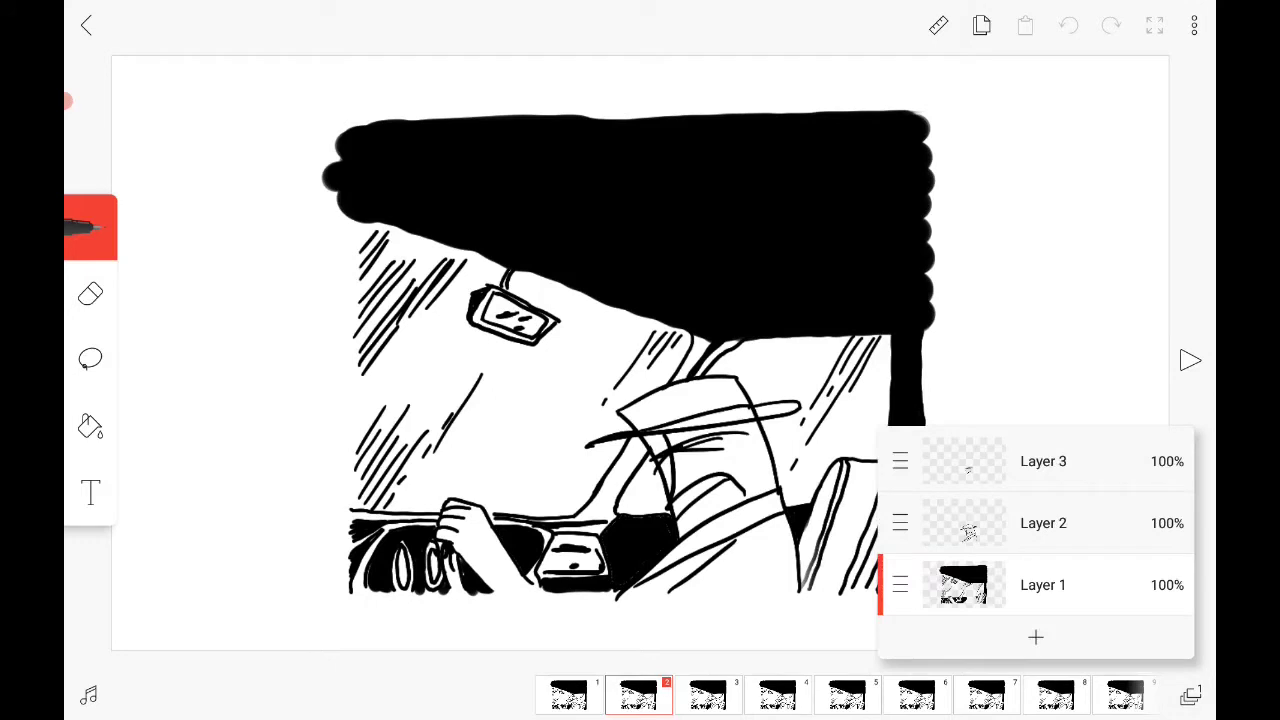
Step: Hide Layer 1 and Layer 2 in the driver scene and compare the facial lines on Layer 3 around frame 12
left_click(1167, 585)
left_click(1167, 523)
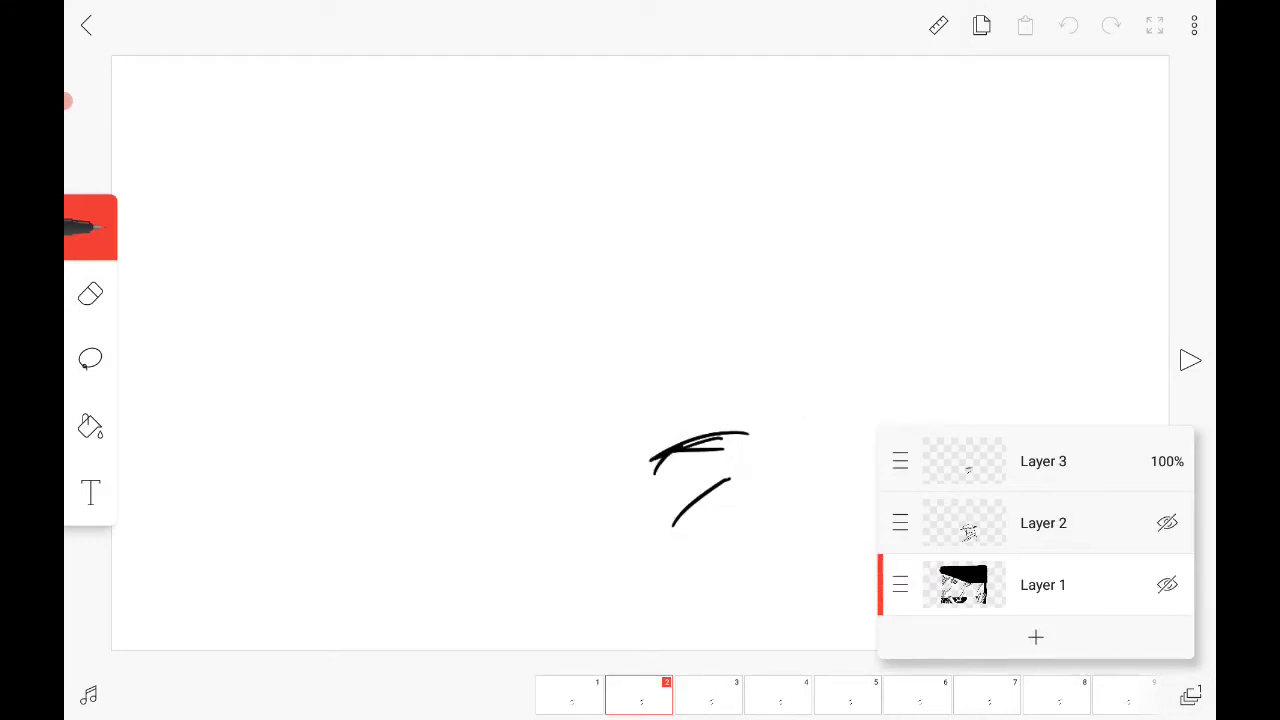
left_click(1167, 523)
left_click(1167, 585)
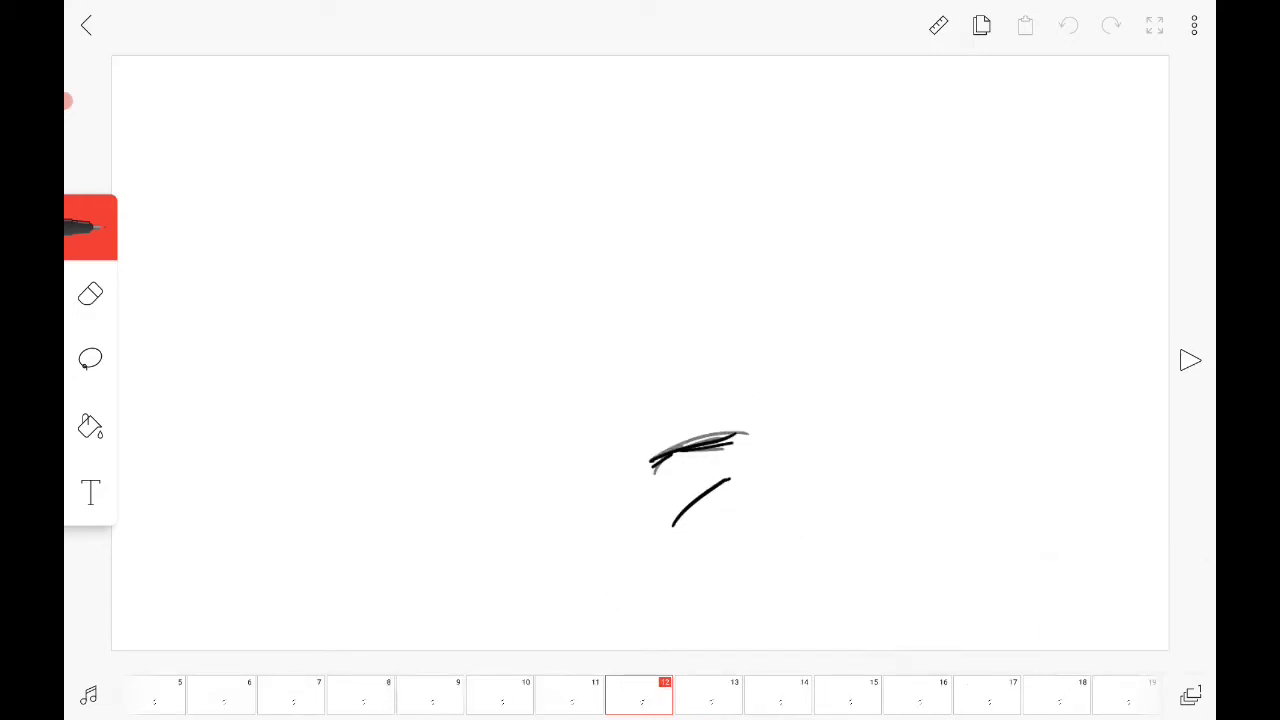
scroll(639, 695, "left", 1)
scroll(639, 695, "right", 1)
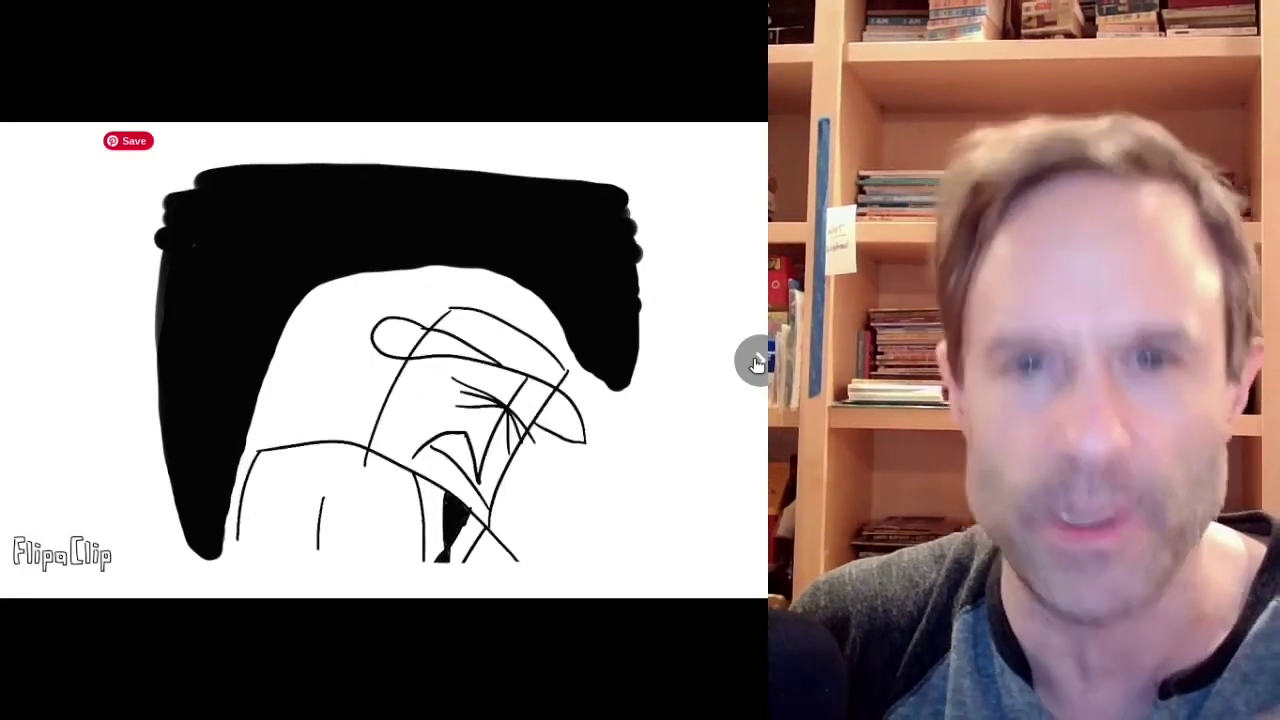
Step: Hide and show Layers 1, 2 and 3 in turn on frame 1 of the flashlight scene
left_click(757, 358)
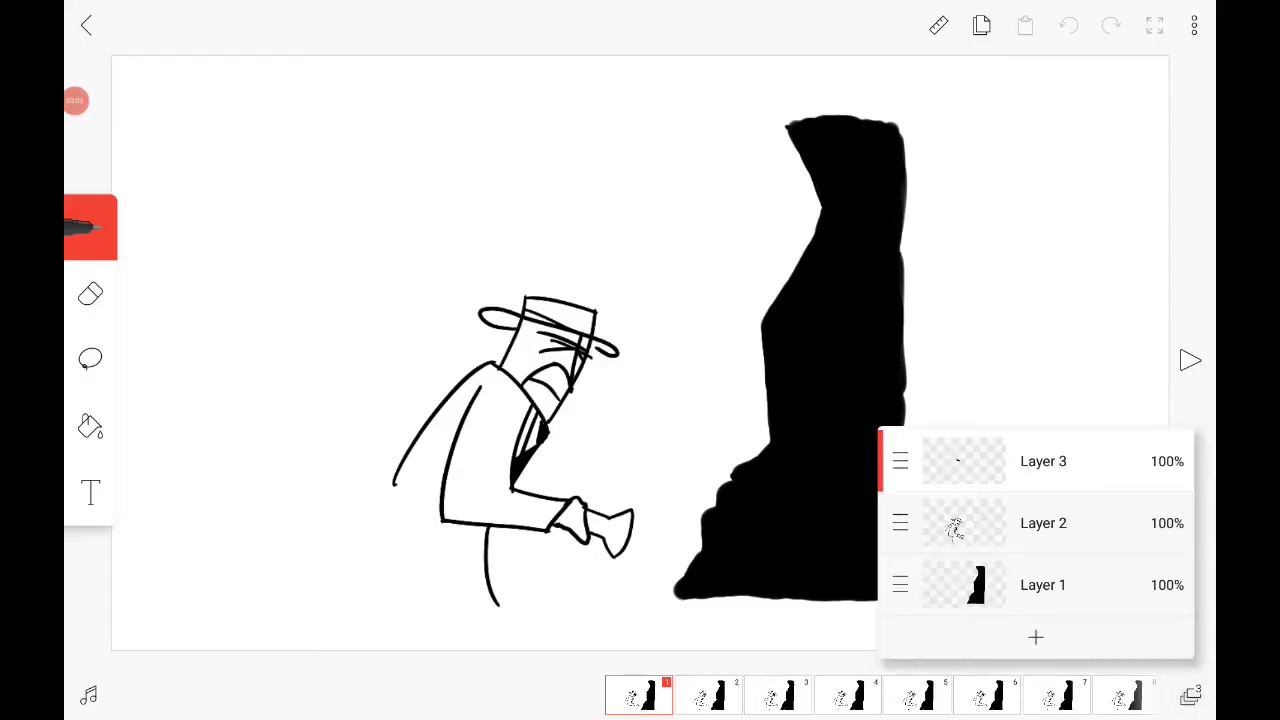
left_click(1167, 585)
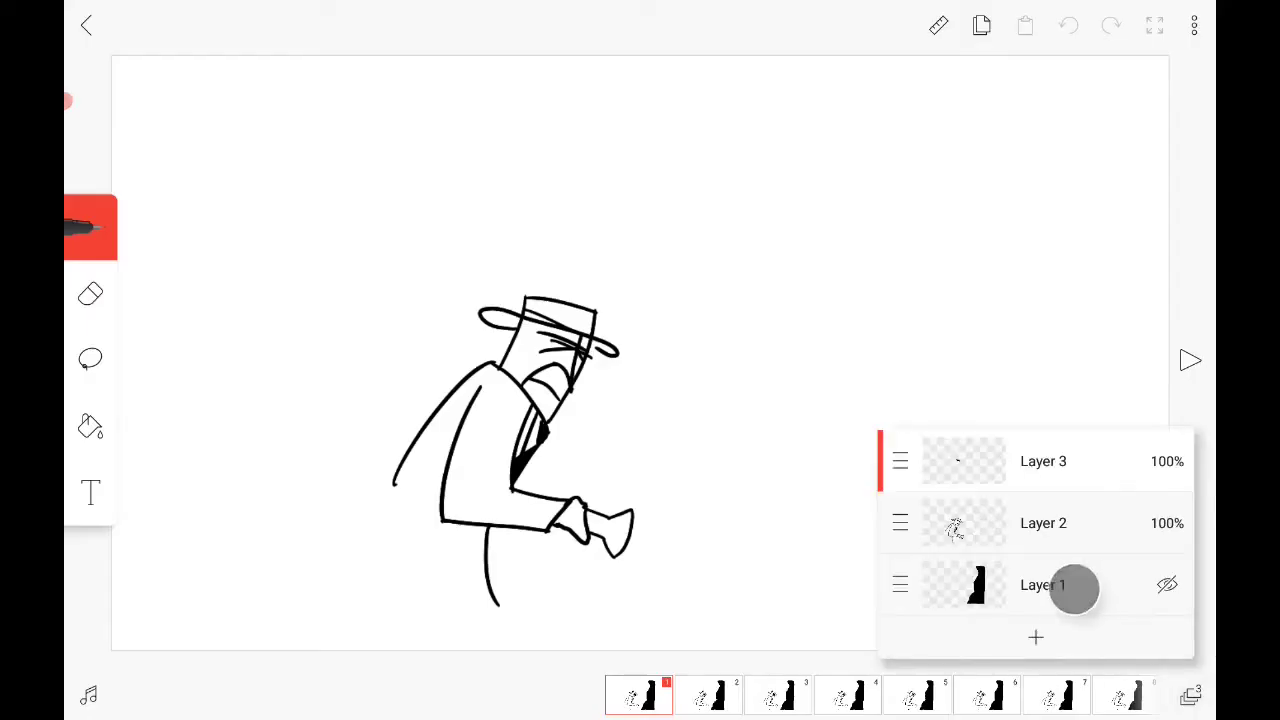
left_click(1167, 585)
left_click(1167, 523)
left_click(1167, 523)
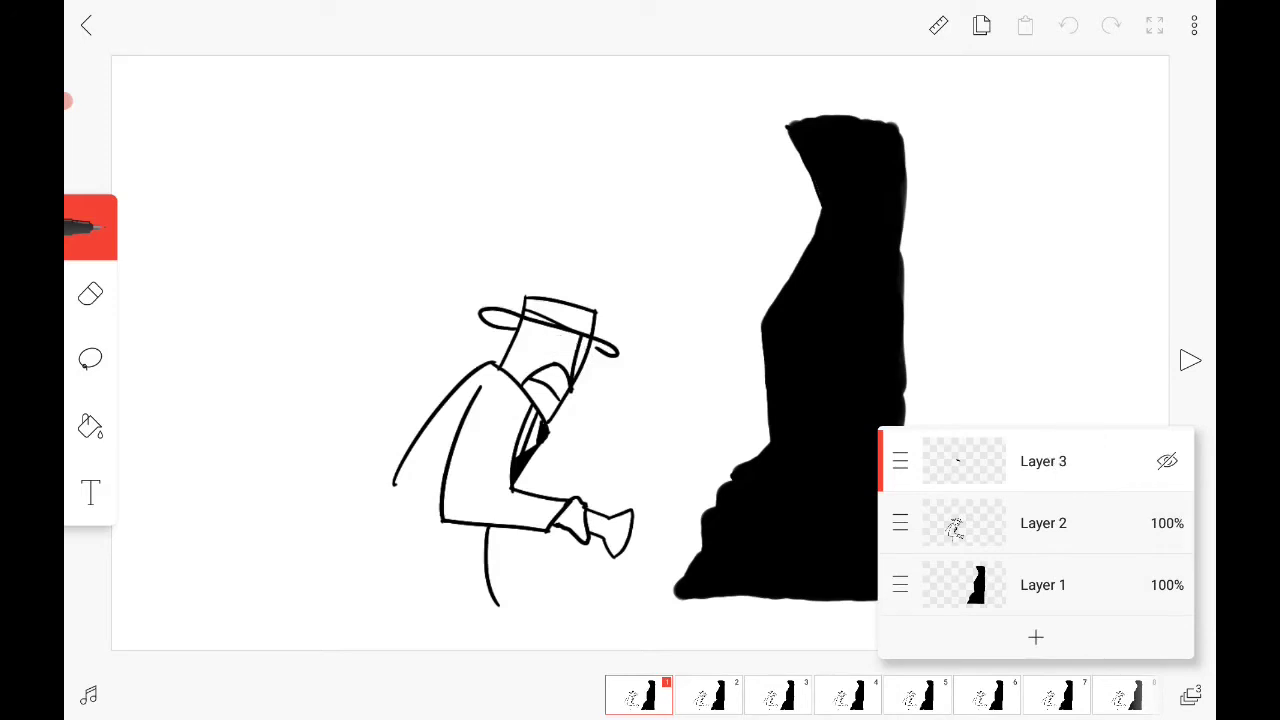
left_click(1167, 461)
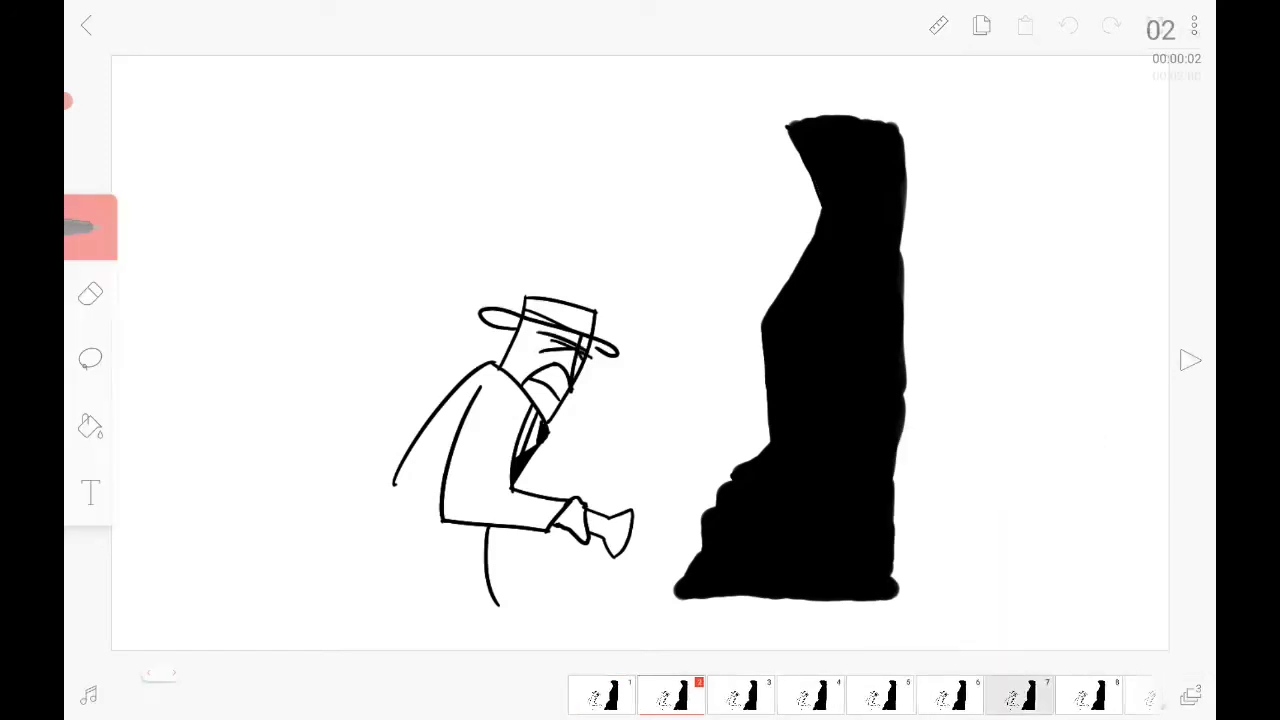
Step: Go through the flashlight scene's frames up to frame 12 to examine the man's blinking
scroll(640, 695, "right", 4)
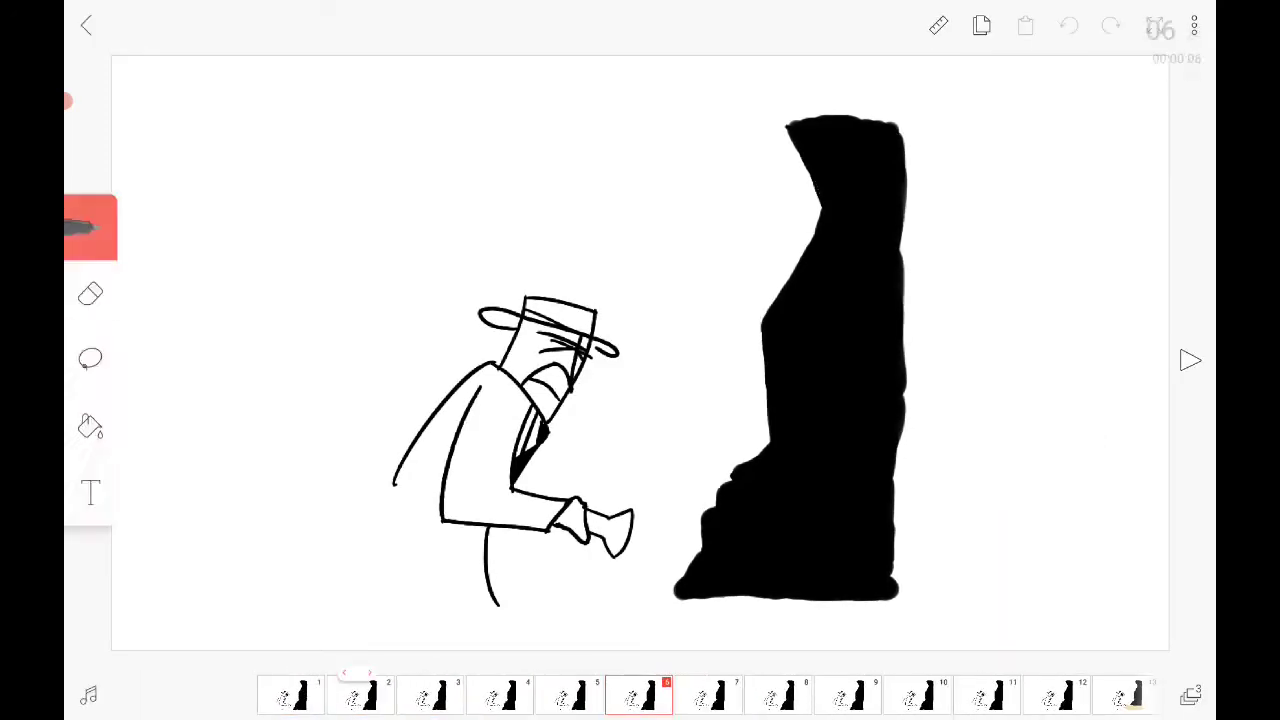
scroll(640, 695, "right", 1)
scroll(640, 695, "right", 3)
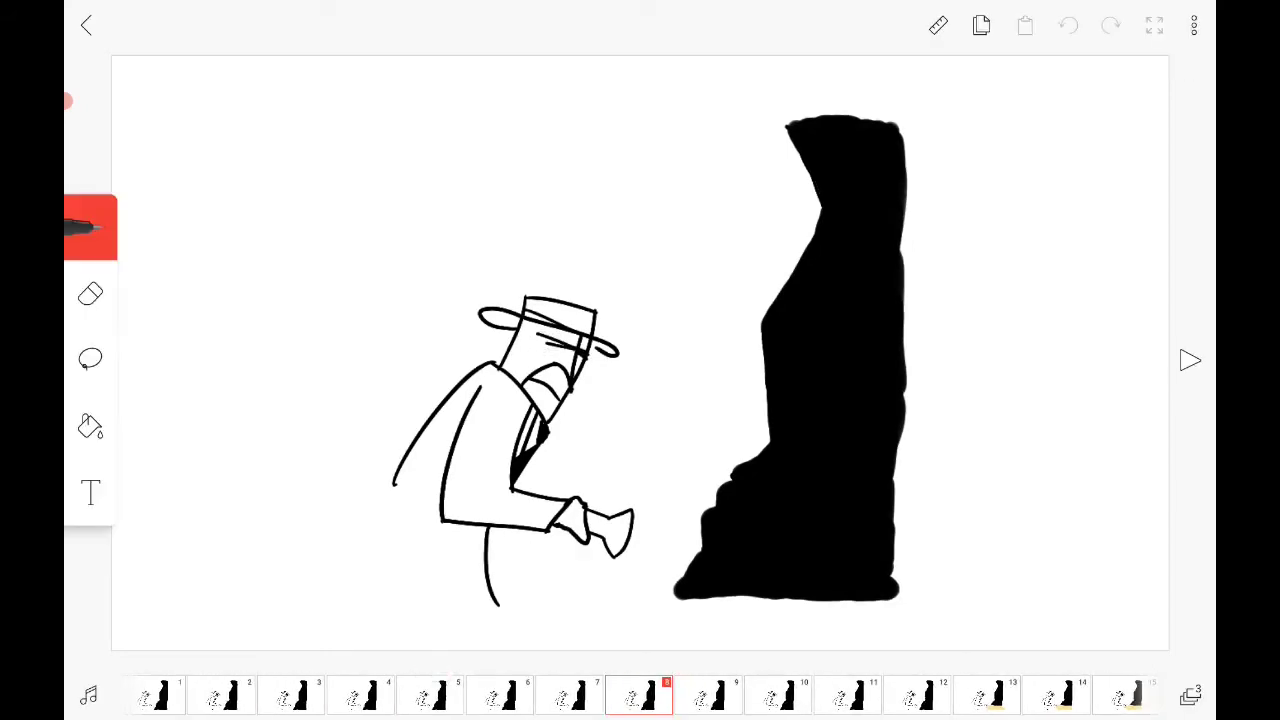
scroll(640, 695, "right", 3)
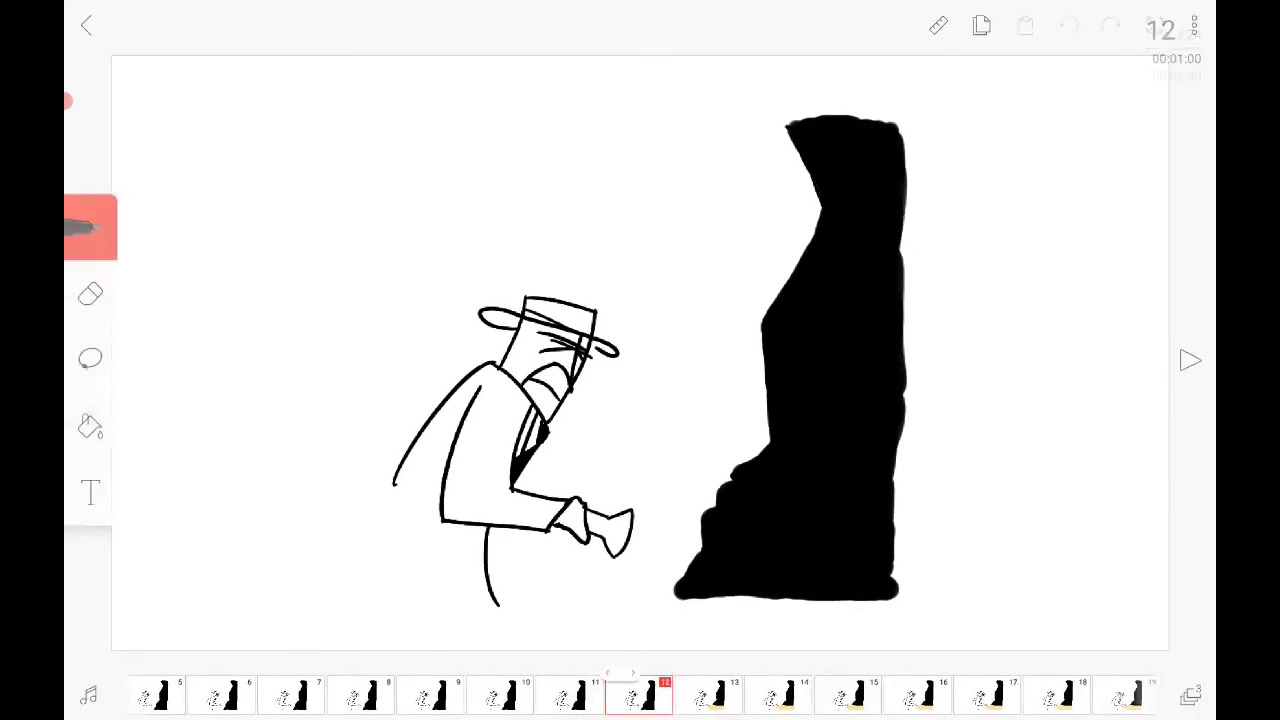
Step: Hide and restore Layer 2 and Layer 1 on frame 13 to examine the yellow light beam's layer
left_click(1190, 696)
left_click(1167, 523)
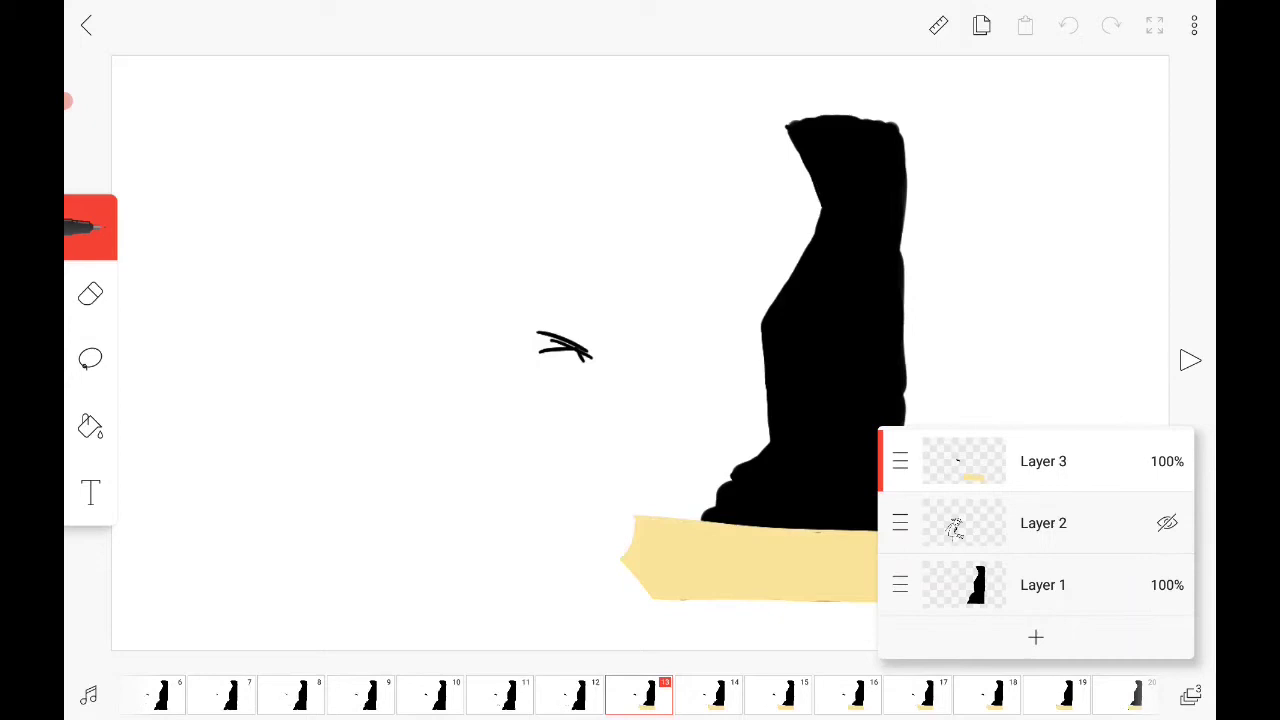
left_click(1167, 585)
left_click(1167, 585)
left_click(1167, 523)
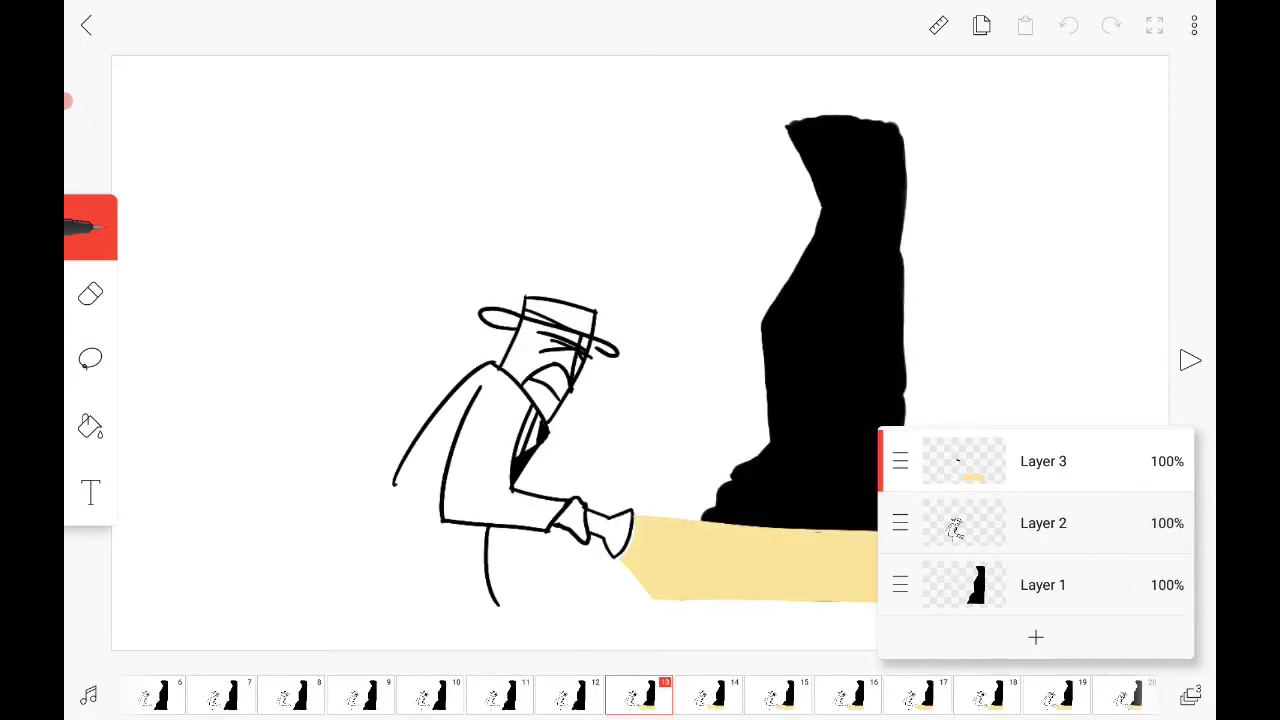
left_click(1190, 696)
Step: Go through the walking frames up to frame 24 and play back the flashlight scene
left_click_drag(855, 695, 765, 695)
scroll(640, 695, "right", 4)
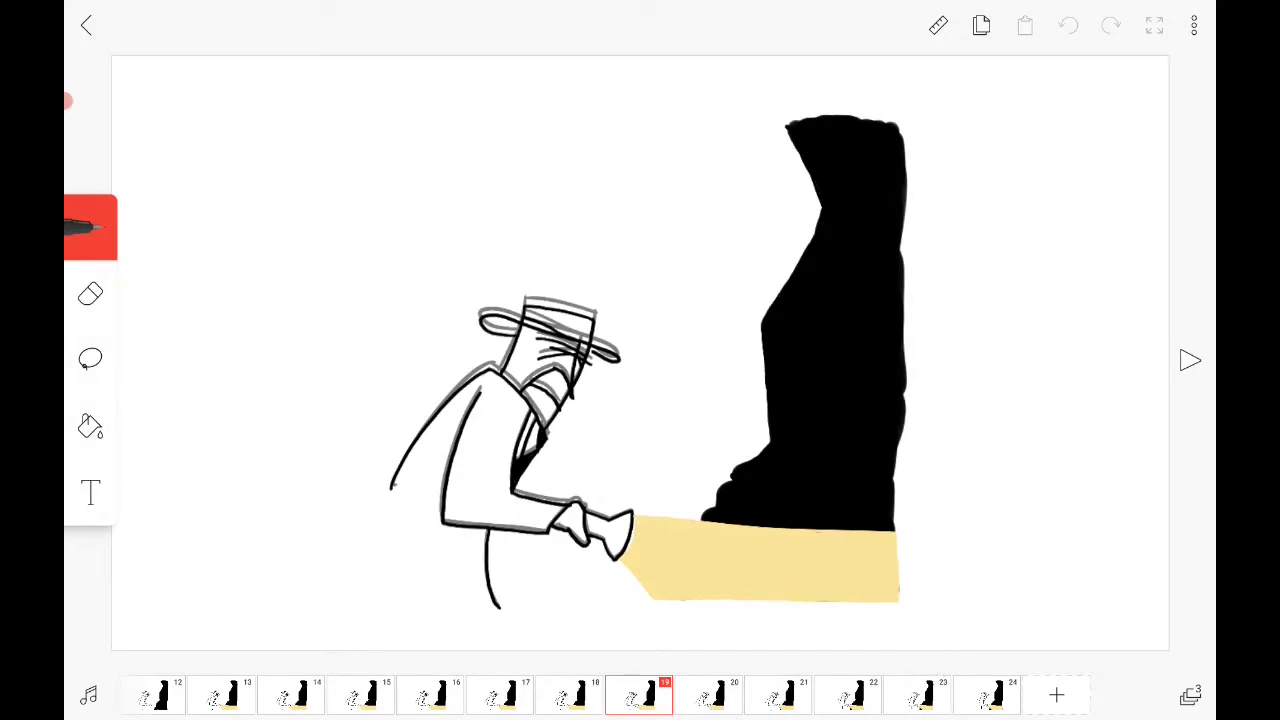
scroll(640, 695, "right", 1)
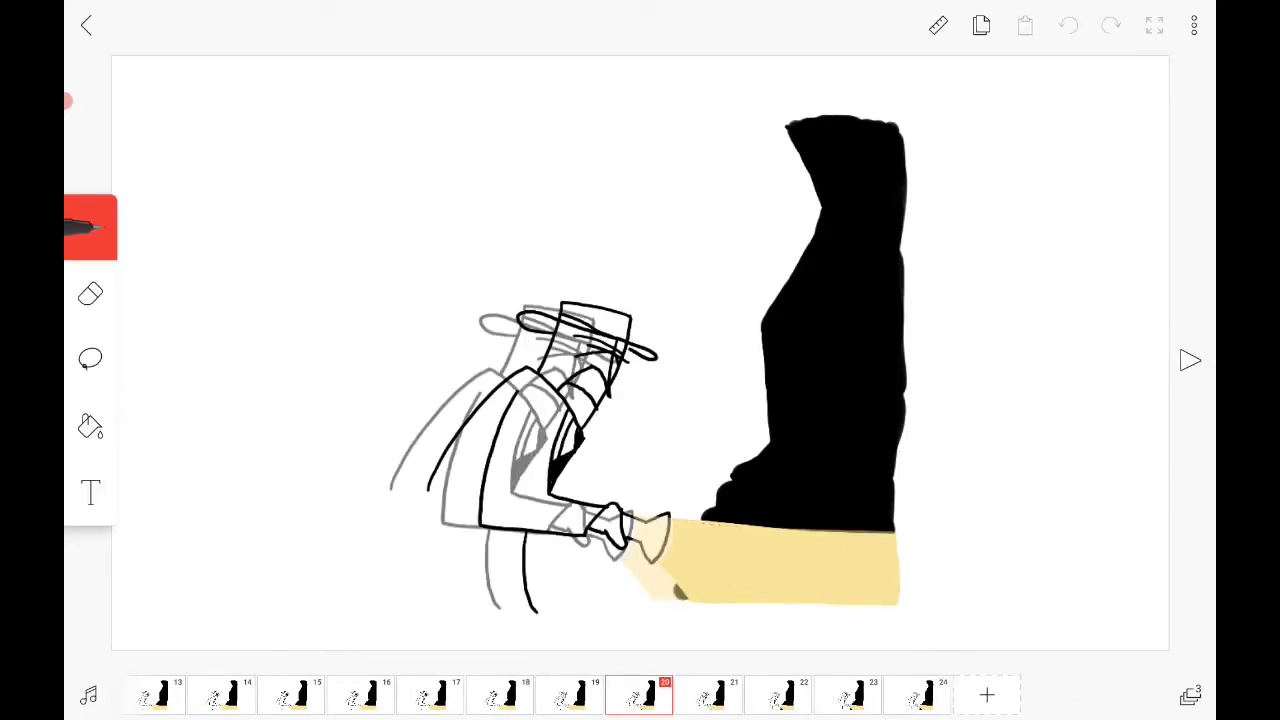
scroll(640, 695, "left", 1)
scroll(640, 695, "right", 1)
scroll(640, 695, "right", 1)
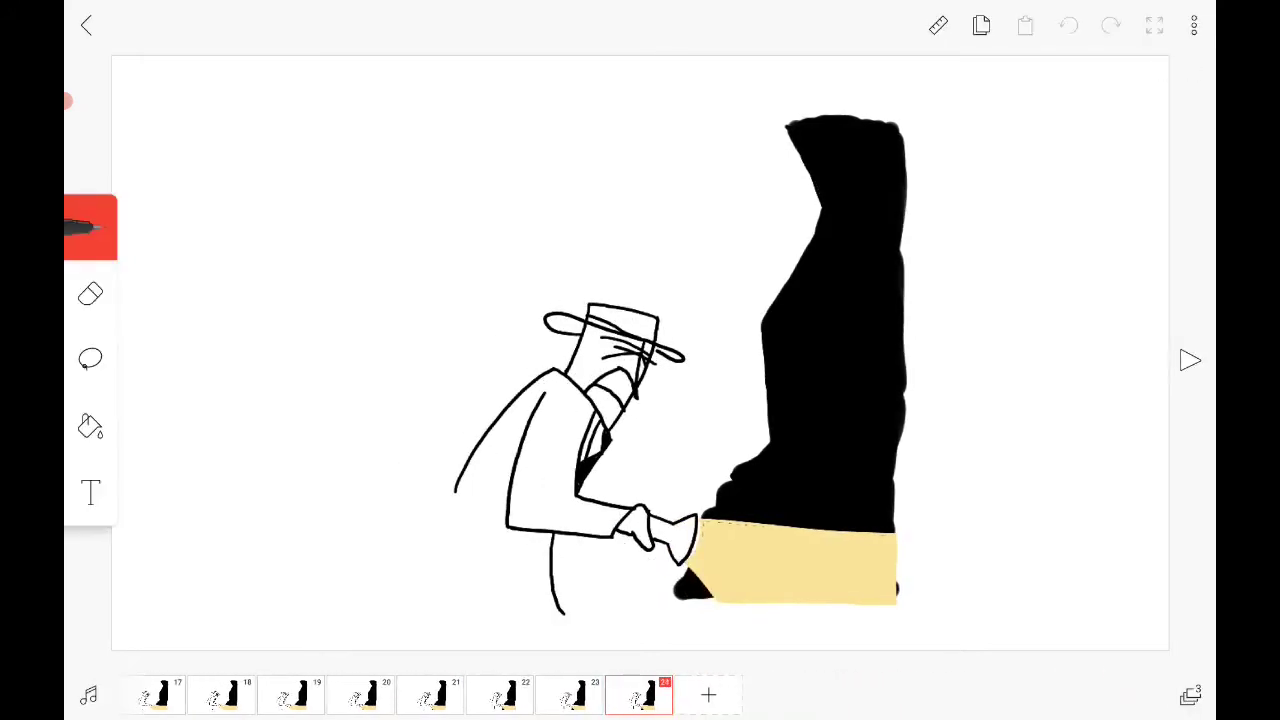
left_click(1190, 360)
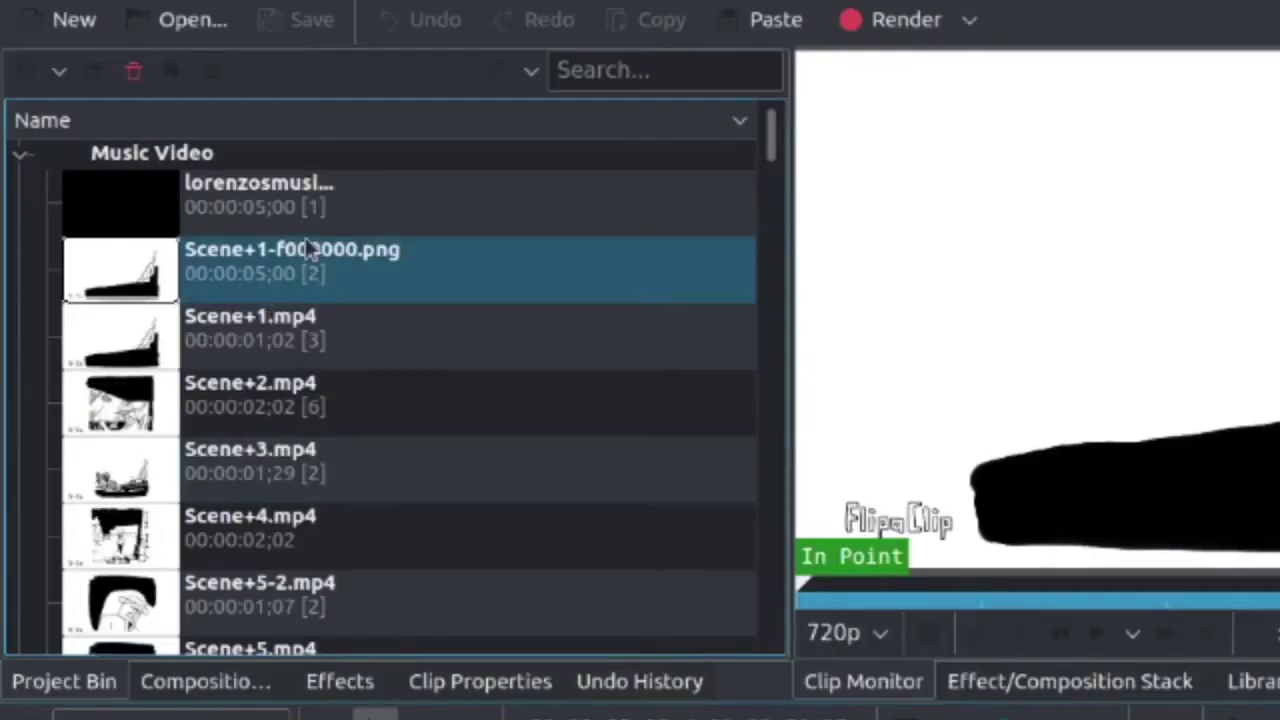
Step: Switch to Kdenlive and look through the project bin's scene clips, still images, titles and audio
scroll(157, 150, "down", 10)
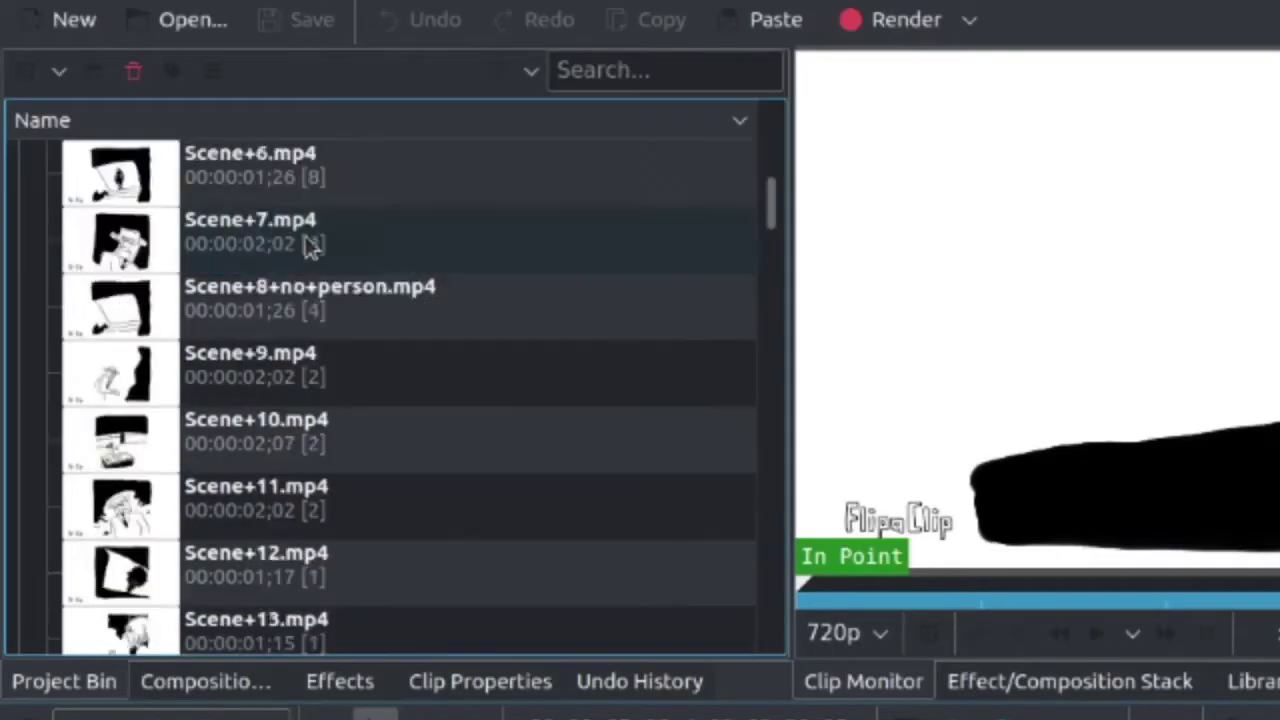
scroll(312, 247, "down", 10)
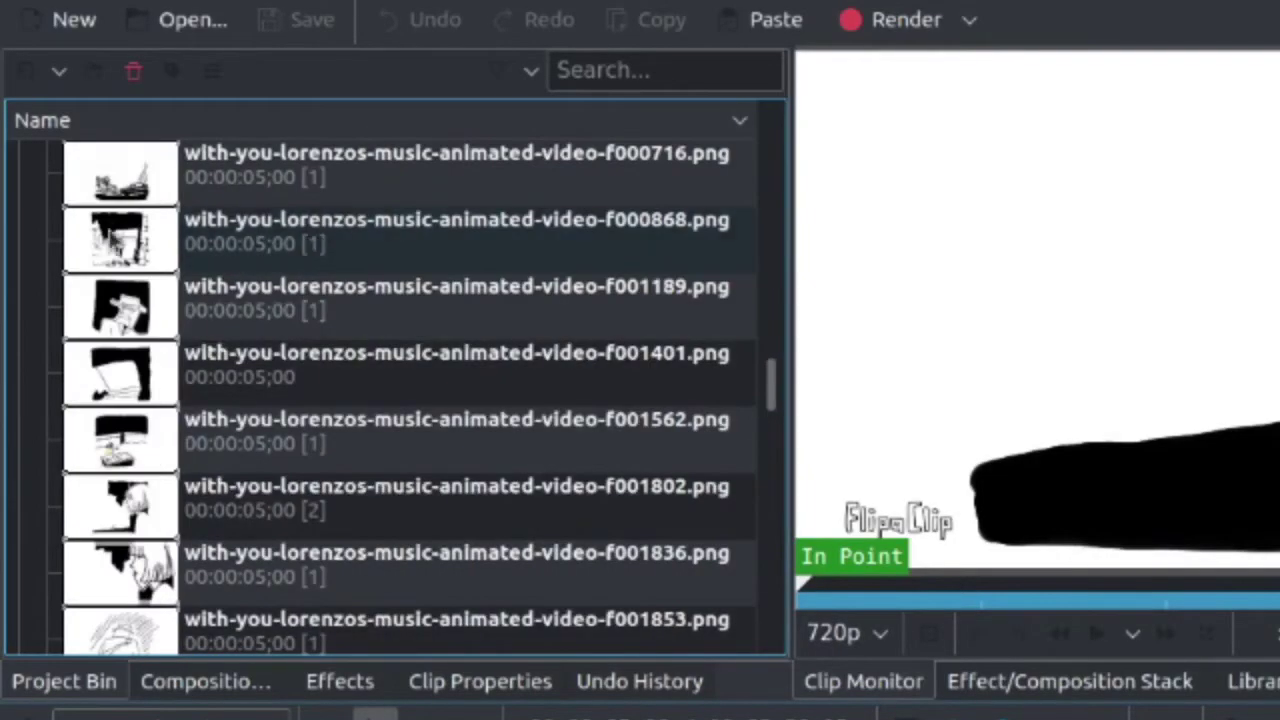
scroll(197, 437, "down", 15)
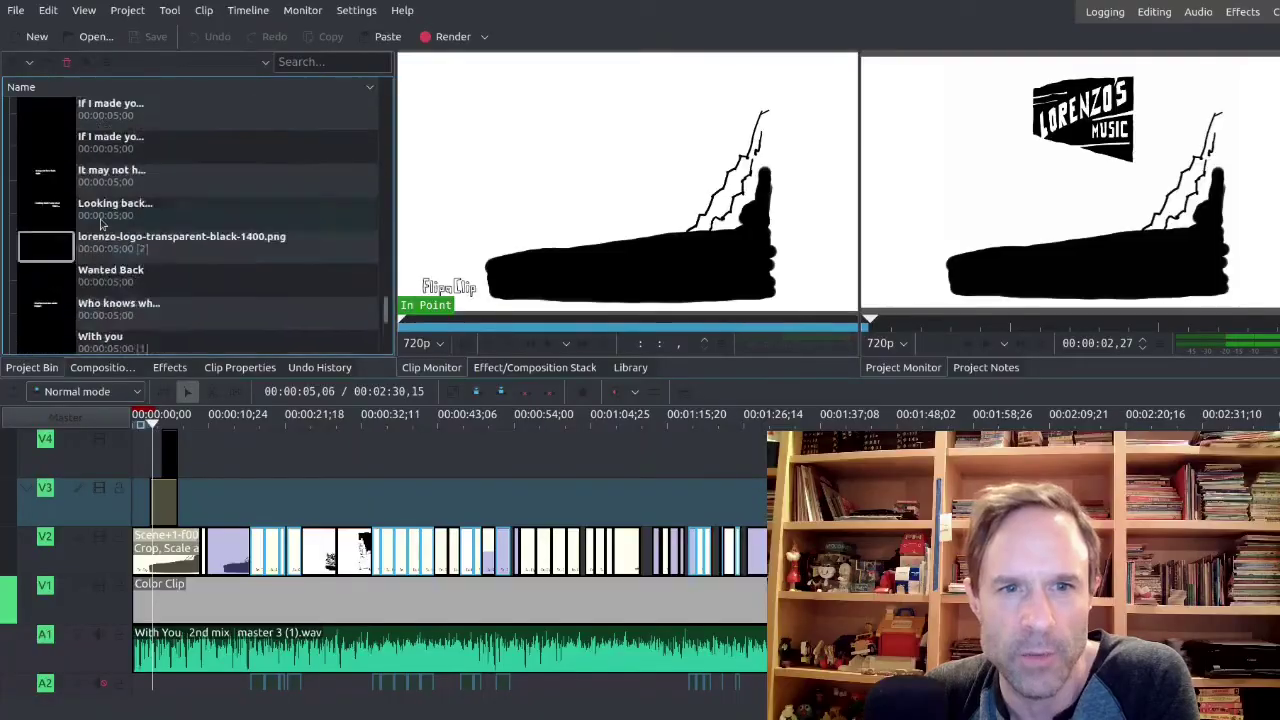
scroll(101, 225, "up", 3)
scroll(105, 200, "down", 2)
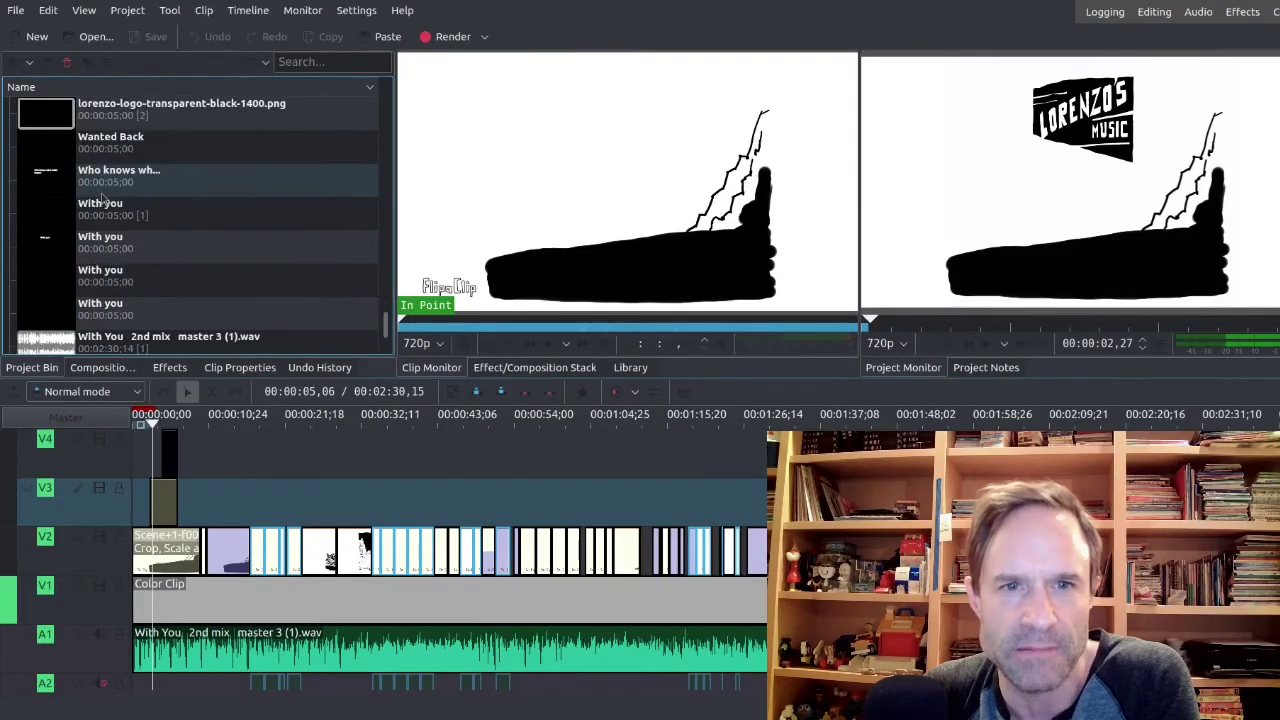
scroll(105, 200, "up", 5)
scroll(105, 205, "up", 15)
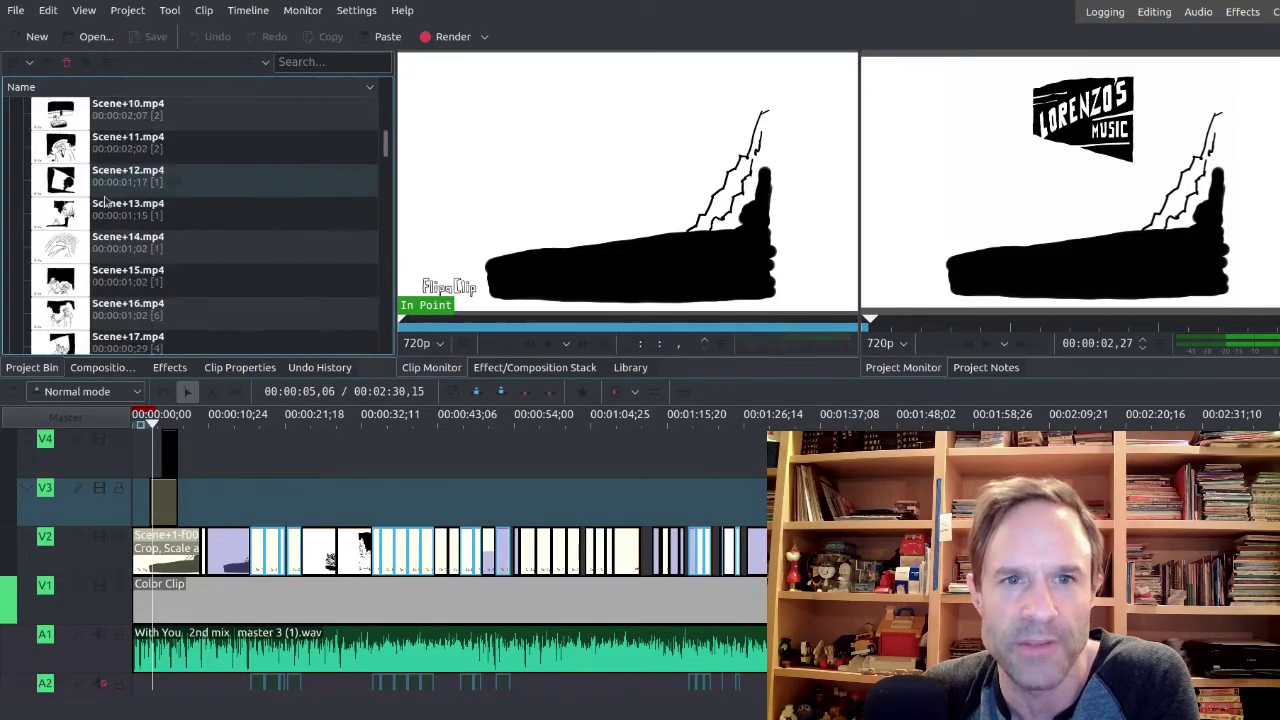
Step: Load Scene+1.mp4 into the clip monitor and play it through to its out point
left_click(57, 203)
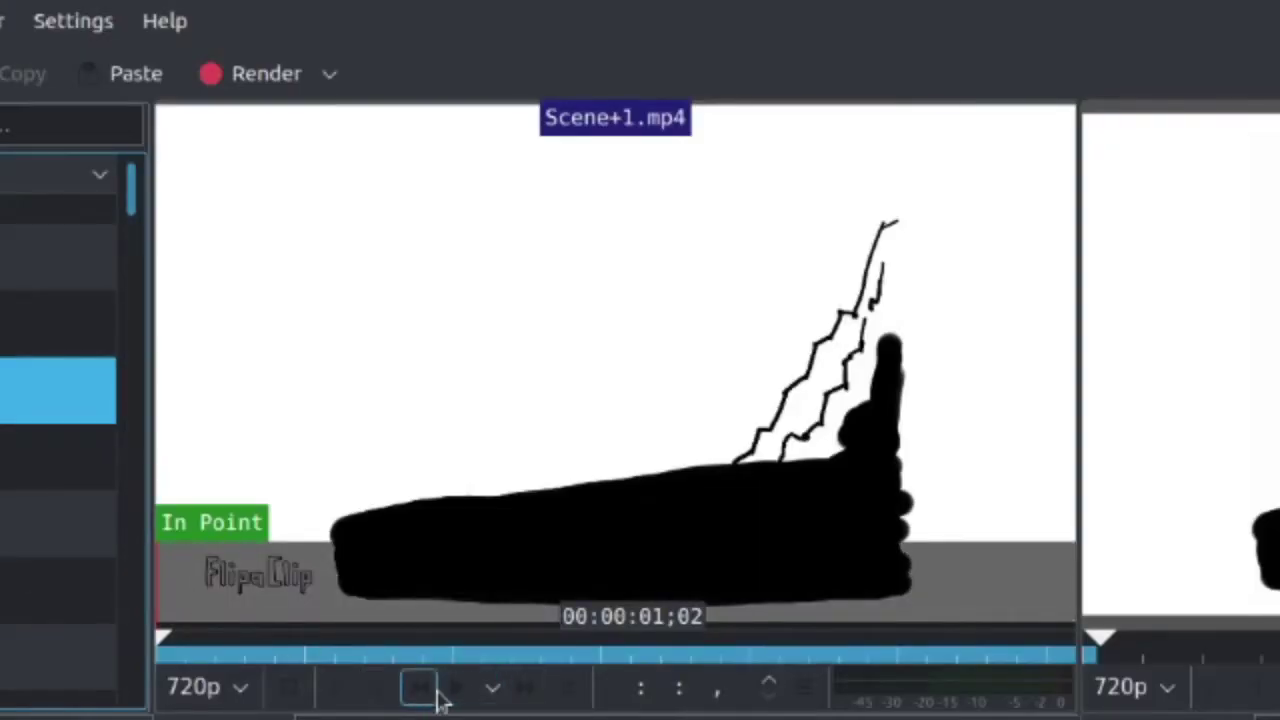
left_click(453, 690)
key("o")
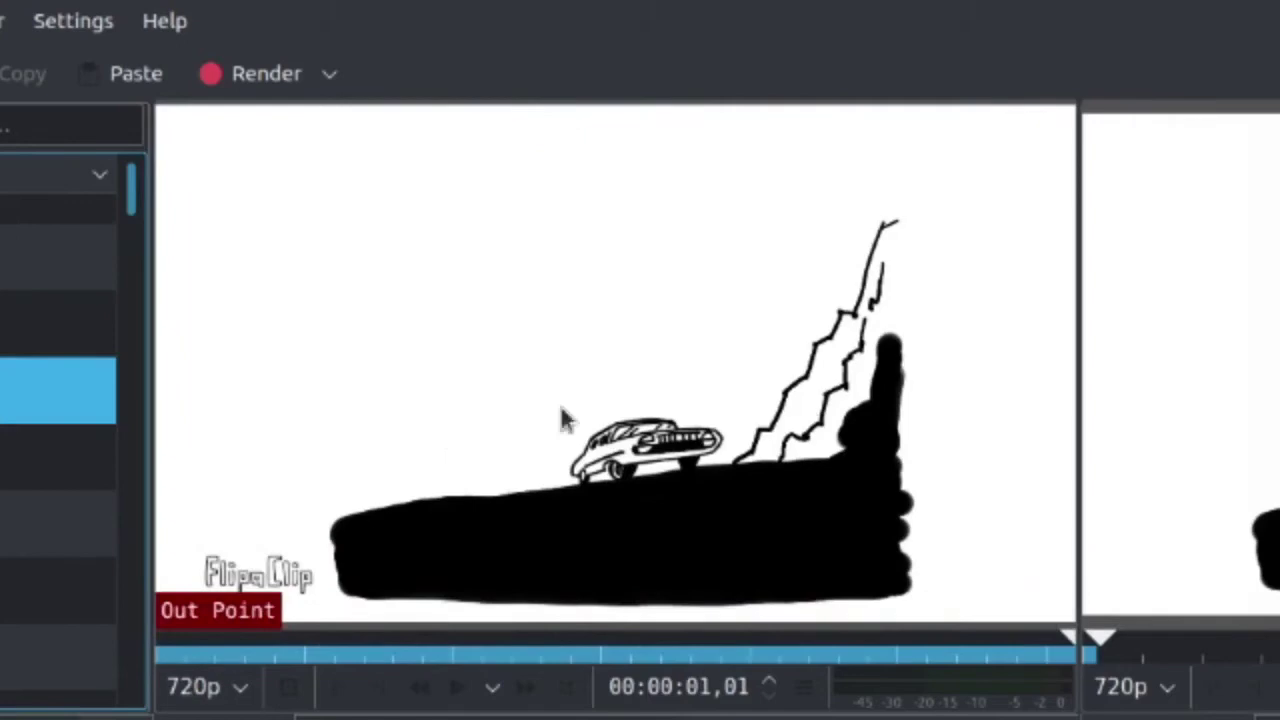
left_click(456, 690)
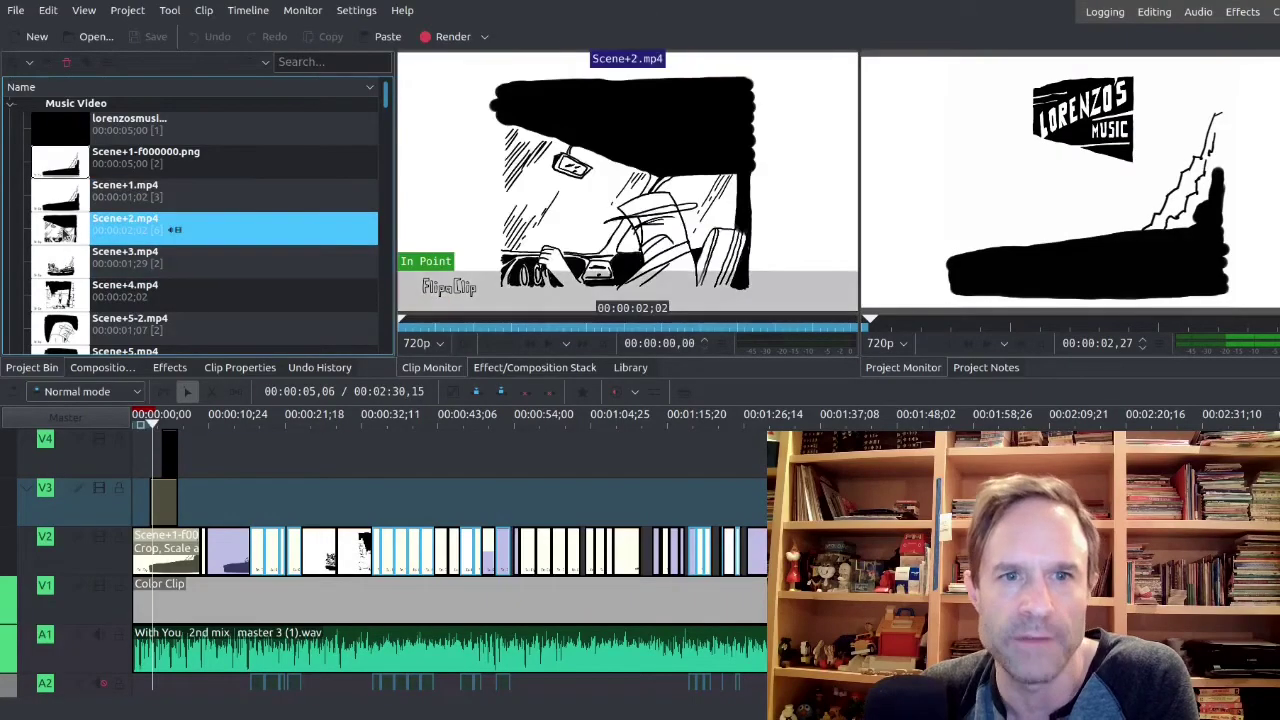
Step: Preview Scene+2.mp4, Scene+3.mp4 and Scene+4.mp4 one after another in the clip monitor
left_click(170, 225)
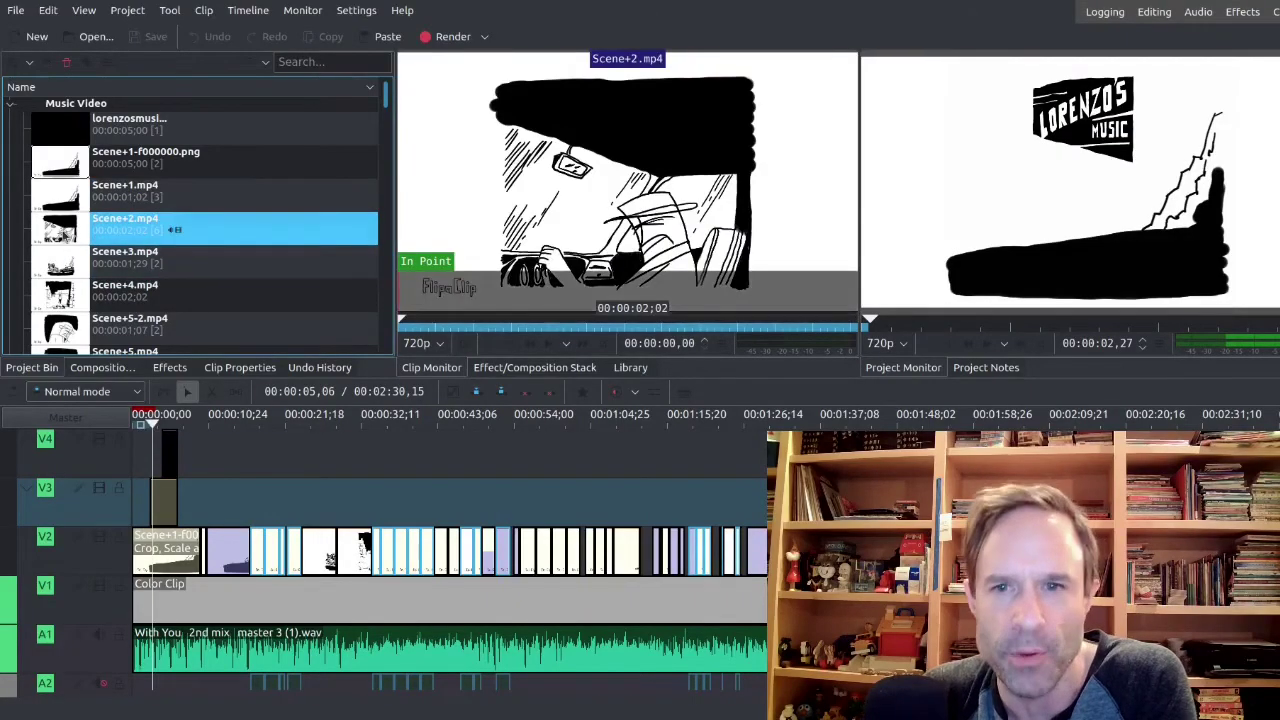
key("Down")
key("Down")
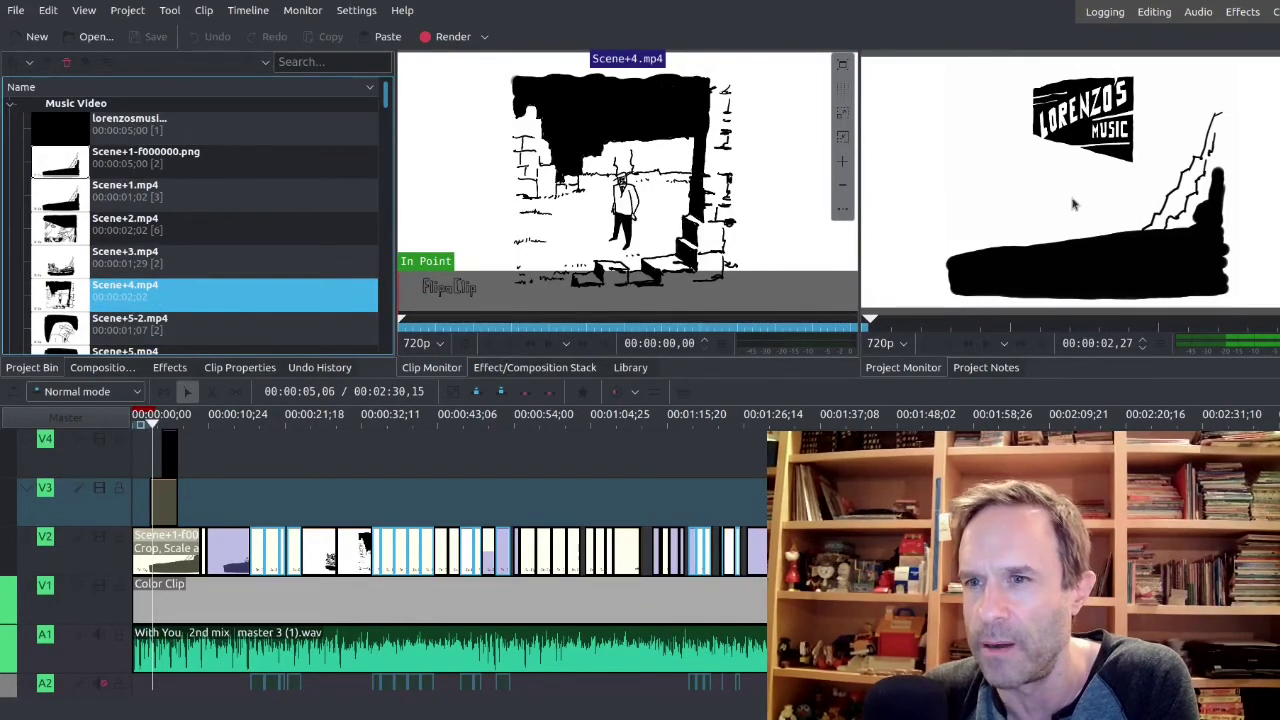
Step: Review Scene+1.mp4 against the timeline with the playhead at 00:01:13,16 and at 00:00:01,15
left_click_drag(160, 422, 652, 428)
left_click(120, 155)
left_click(120, 190)
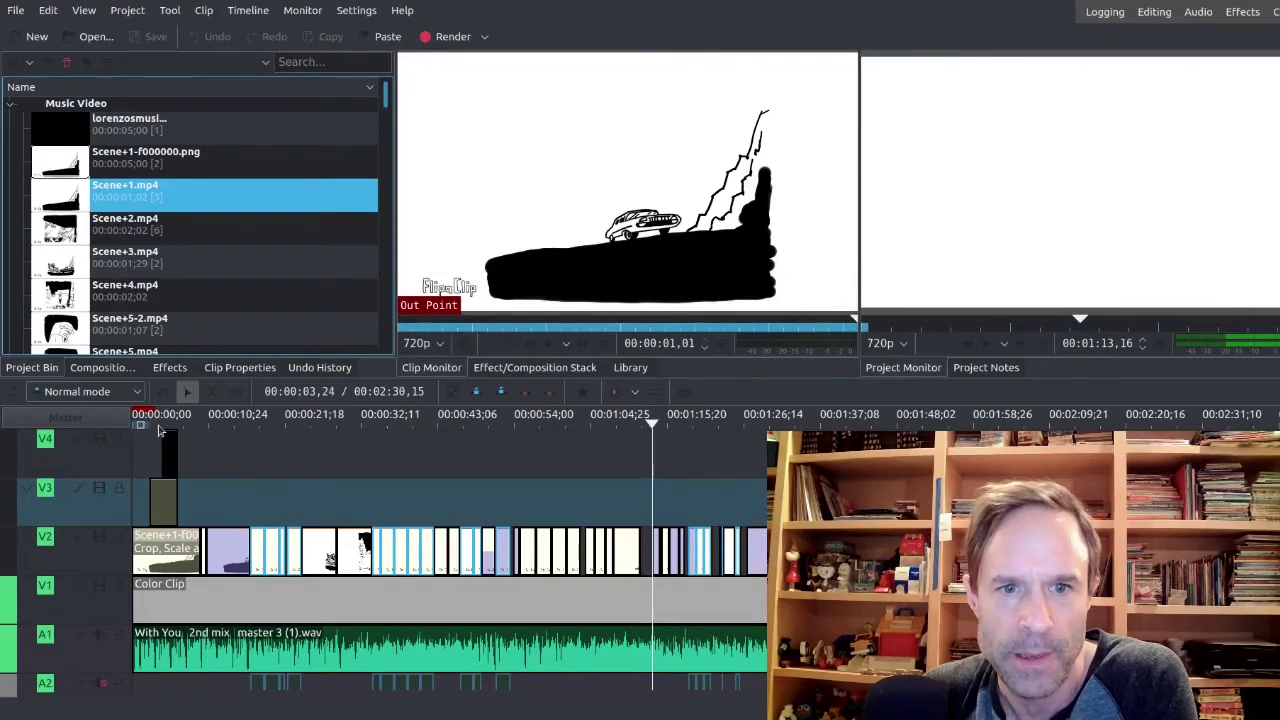
left_click_drag(158, 430, 143, 427)
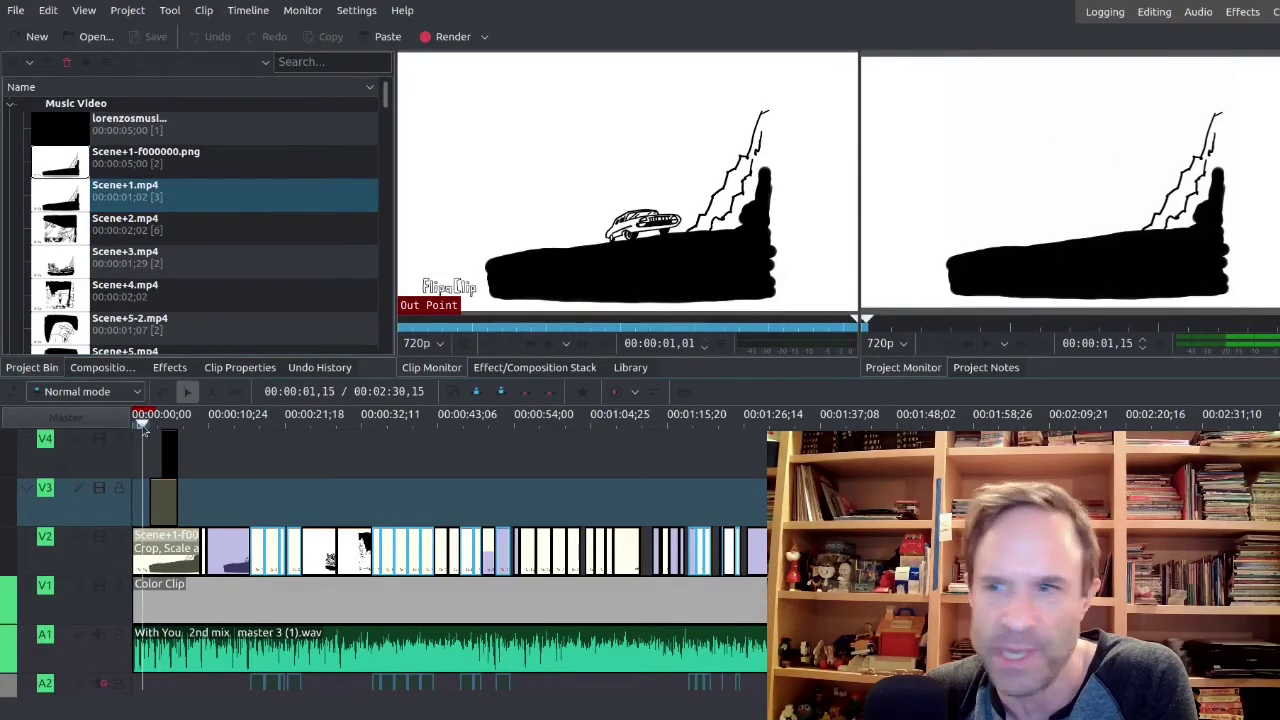
Step: Preview Scene+1-f000000.png in the clip monitor and inspect the effects on its opening clip on track V2
left_click(125, 143)
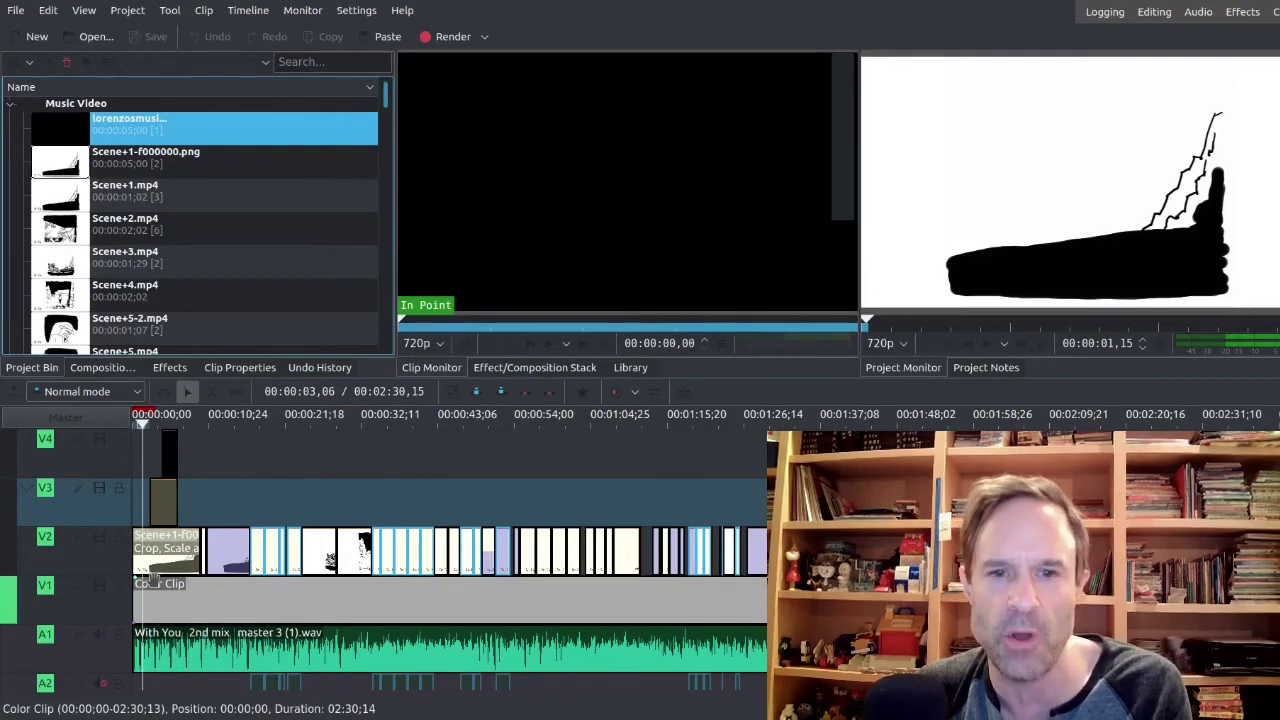
scroll(150, 577, "up", 5)
left_click(147, 172)
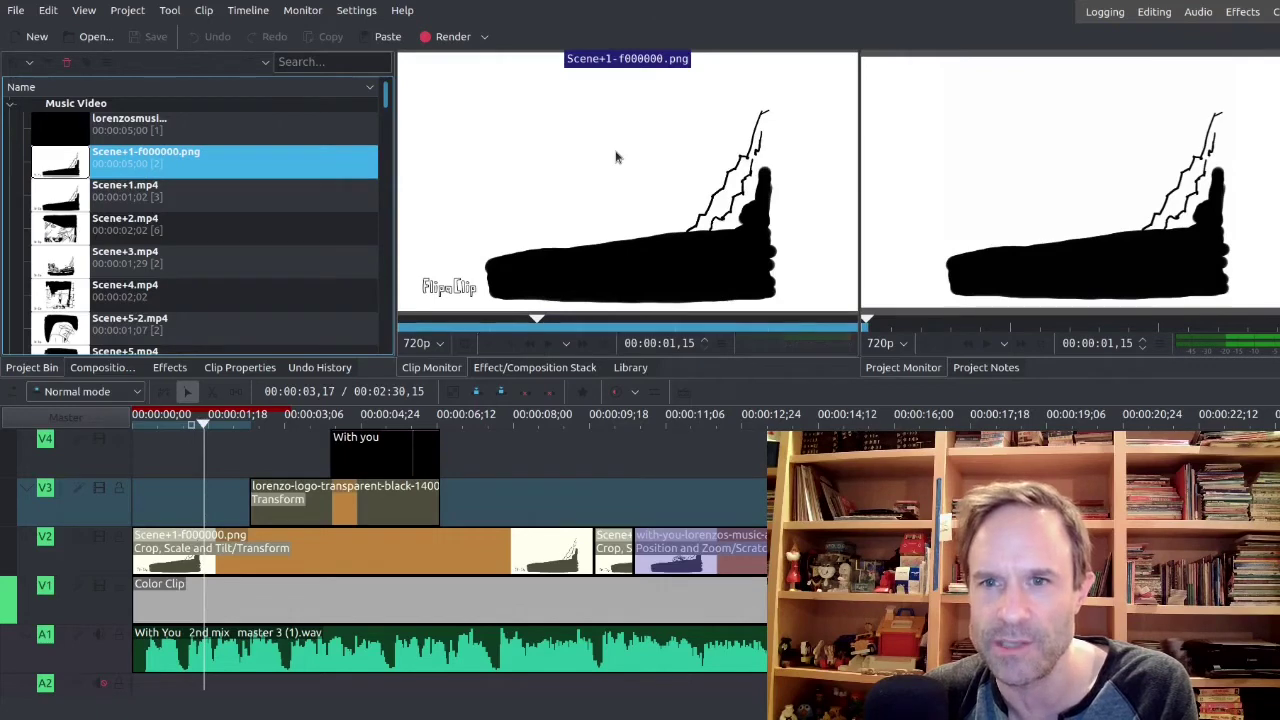
left_click(214, 550)
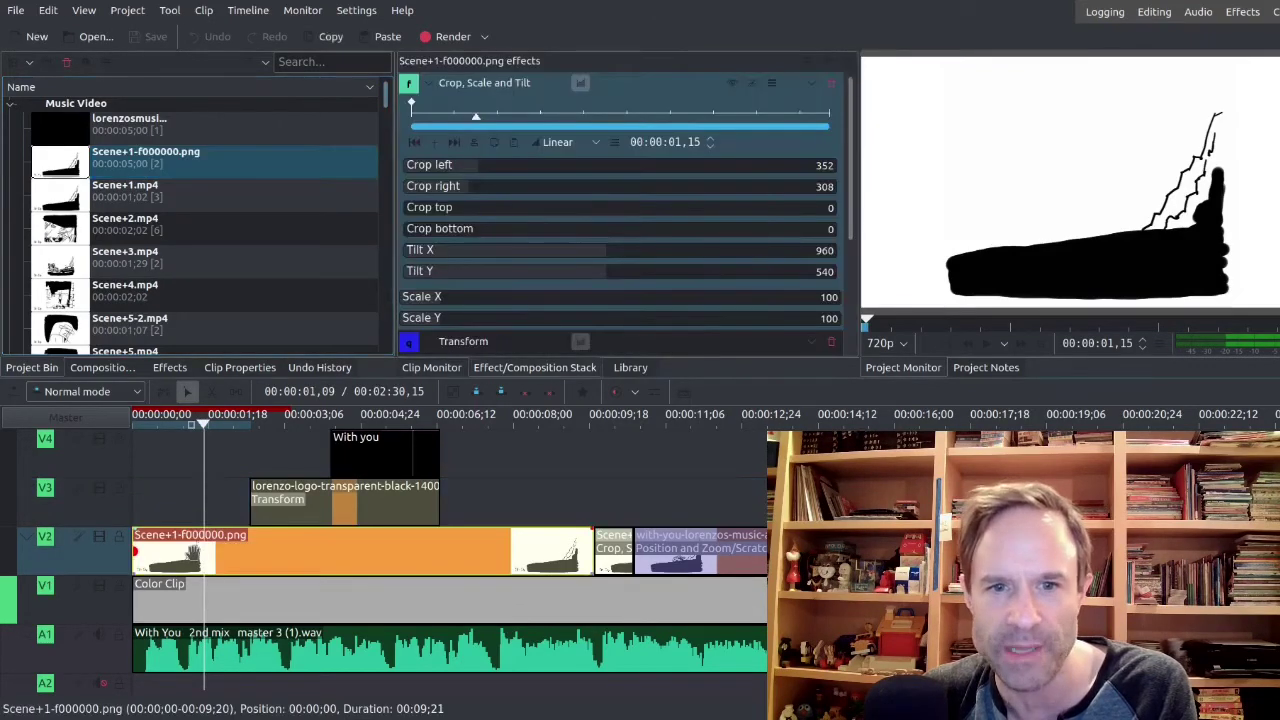
Step: Play the timeline from 00:00:09,23 into the car scene and load Scene+1.mp4 into the clip monitor for comparison
left_click(221, 430)
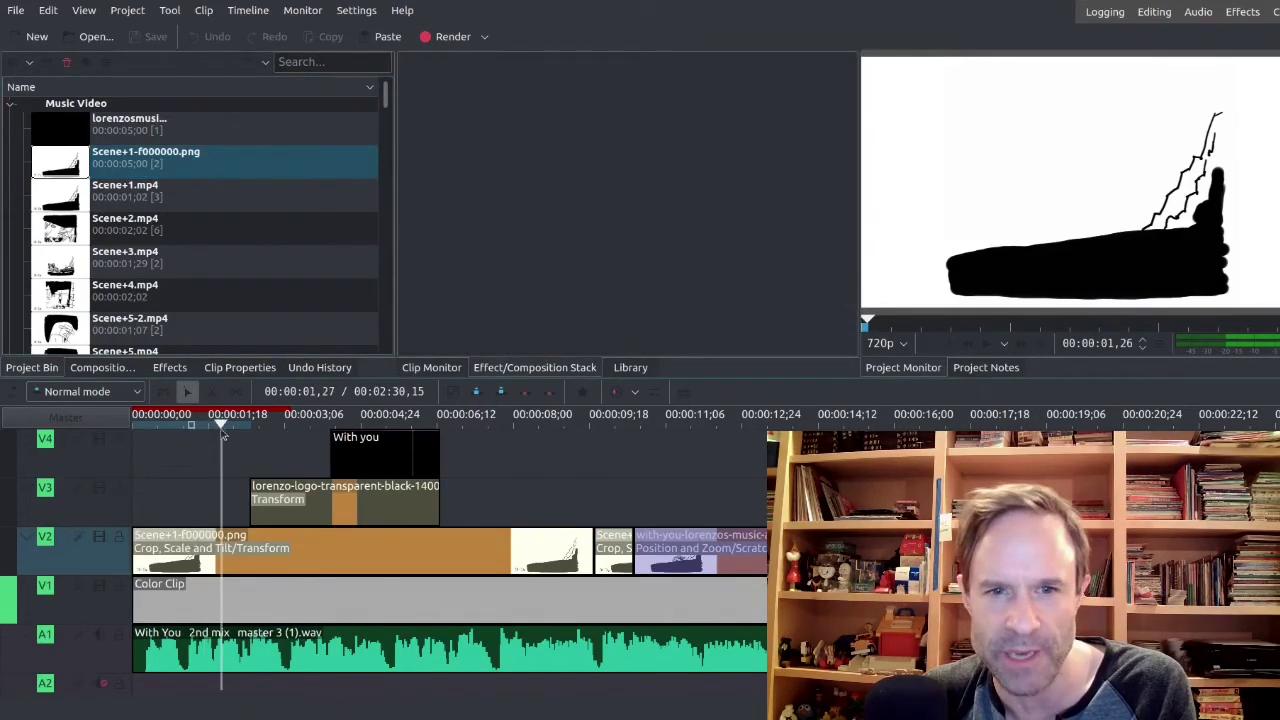
left_click_drag(221, 430, 272, 432)
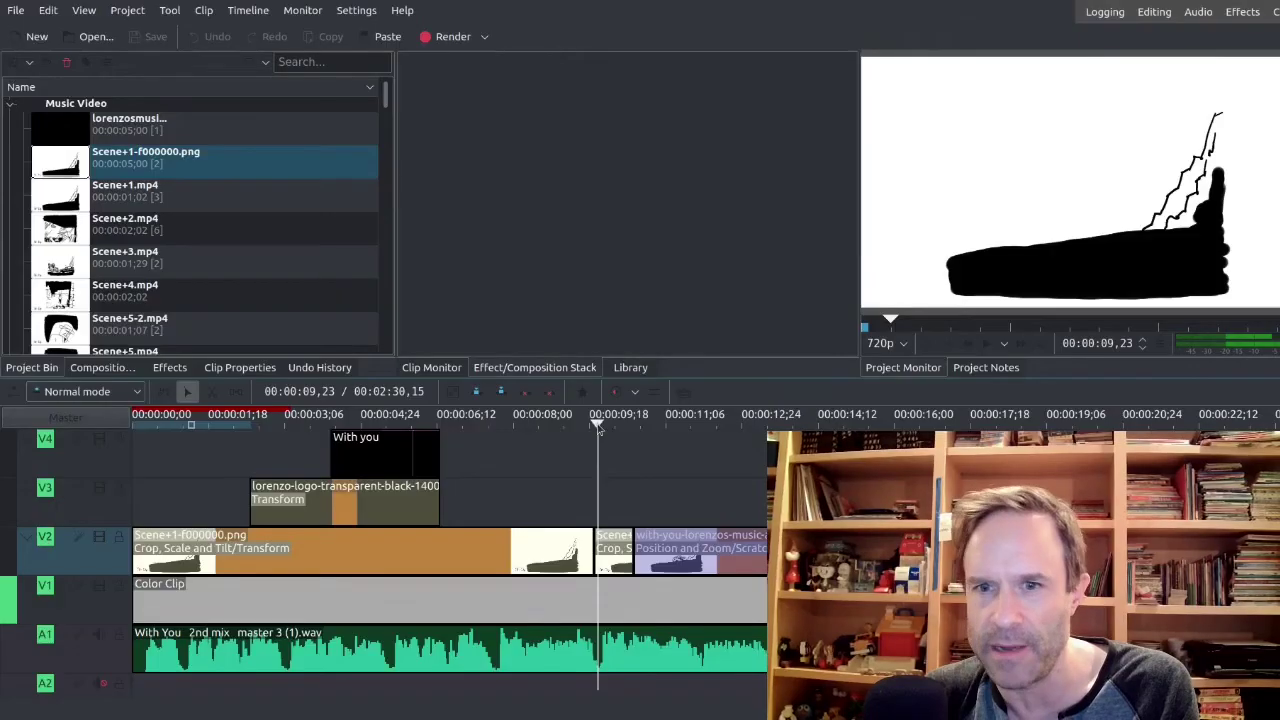
key("space")
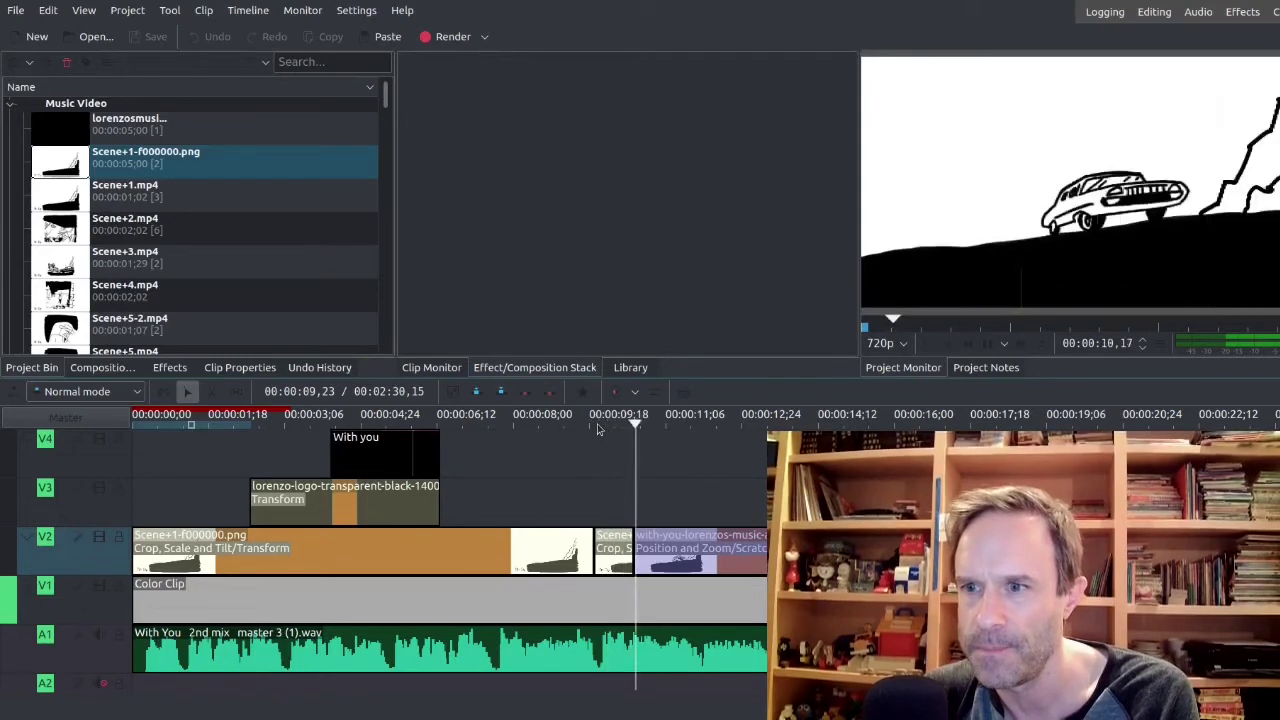
key("space")
left_click(340, 195)
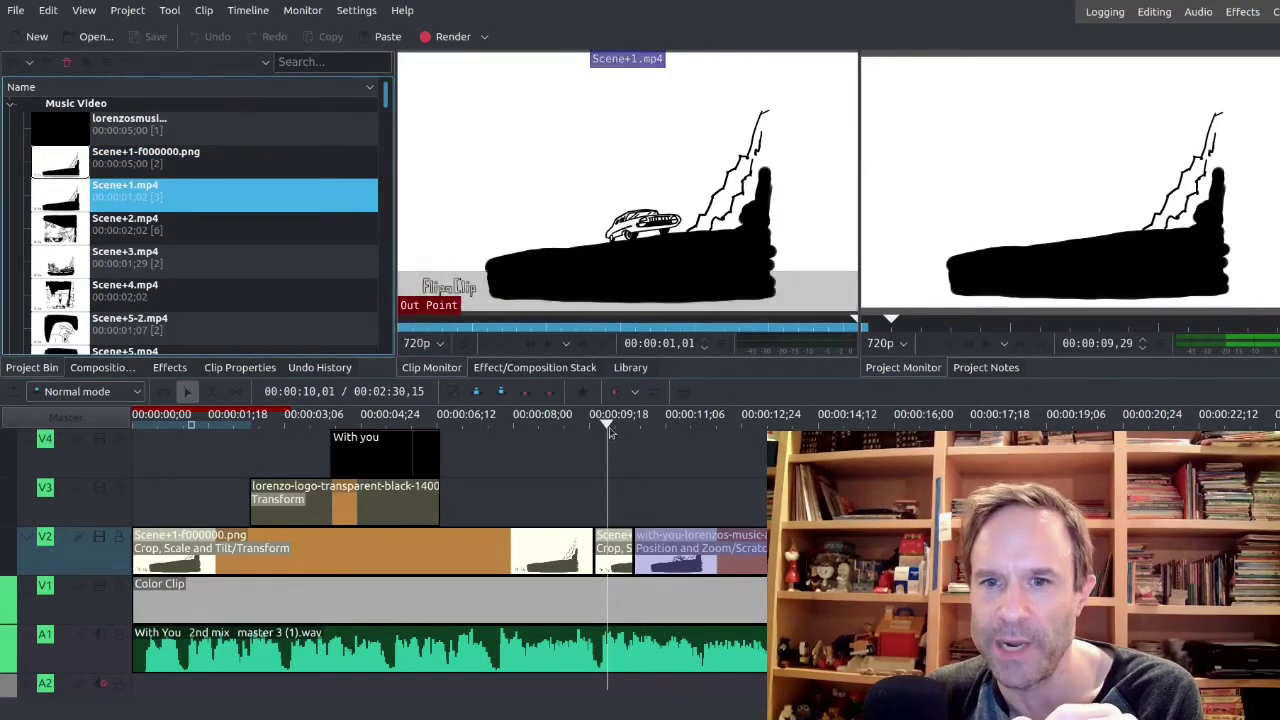
Step: Review the following timeline scenes by scrubbing to 00:00:21,07 and advancing to the castle scene near 00:00:22,19
left_click(578, 425)
left_click_drag(578, 428, 951, 428)
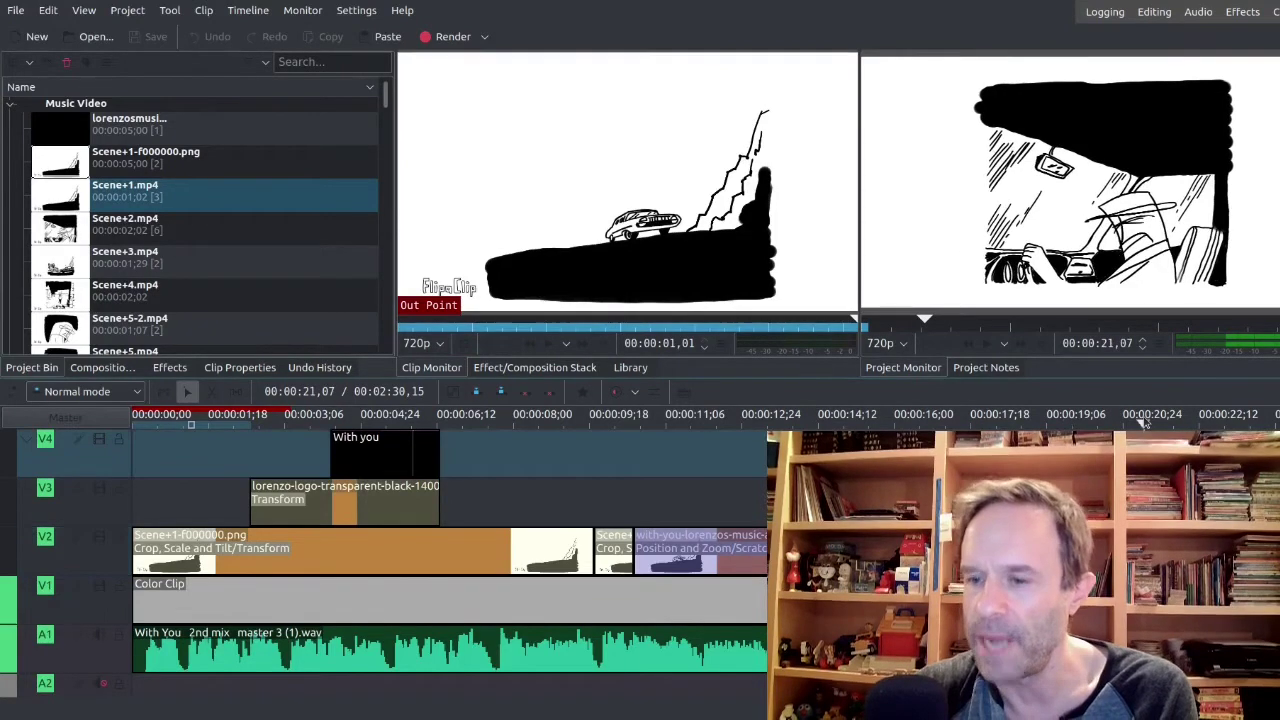
key("Right")
key("Right")
key("Right")
key("Right")
key("Right")
key("Right")
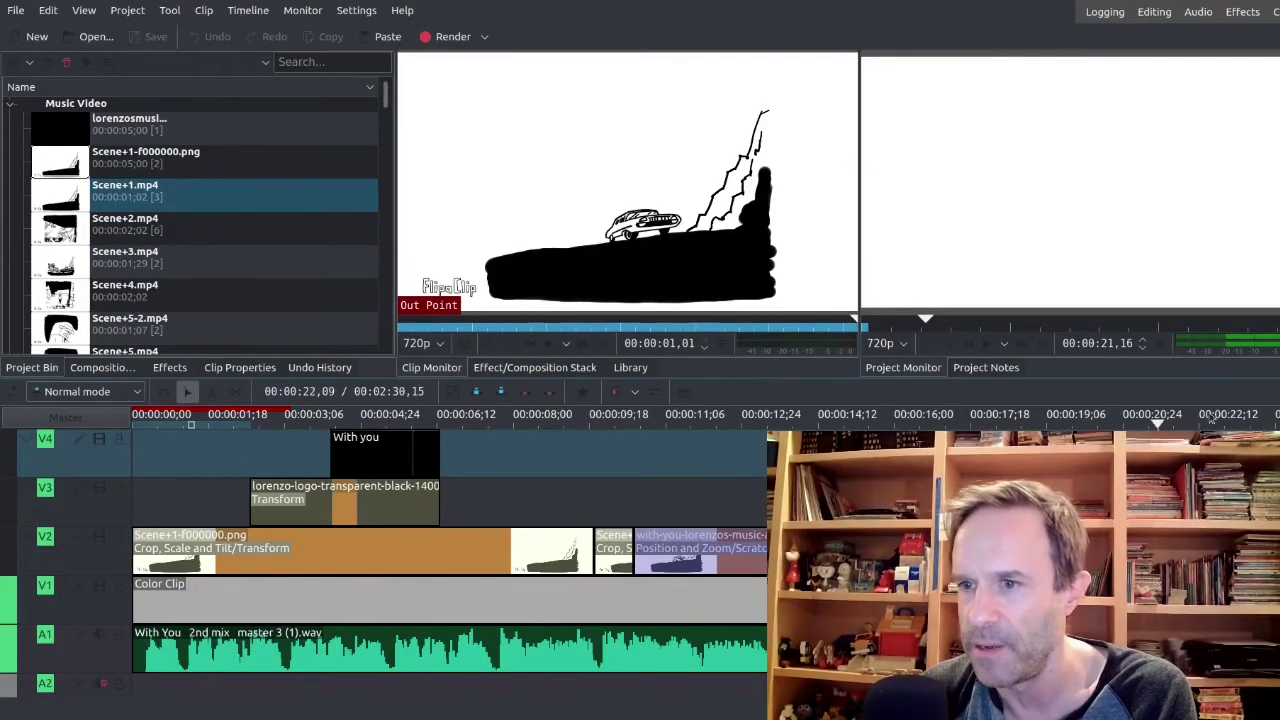
left_click(1211, 426)
Step: Play the timeline from about 00:00:41,21 through the Scene+7 and Scene+8 clips to about 00:01:00
scroll(695, 582, "down", 6)
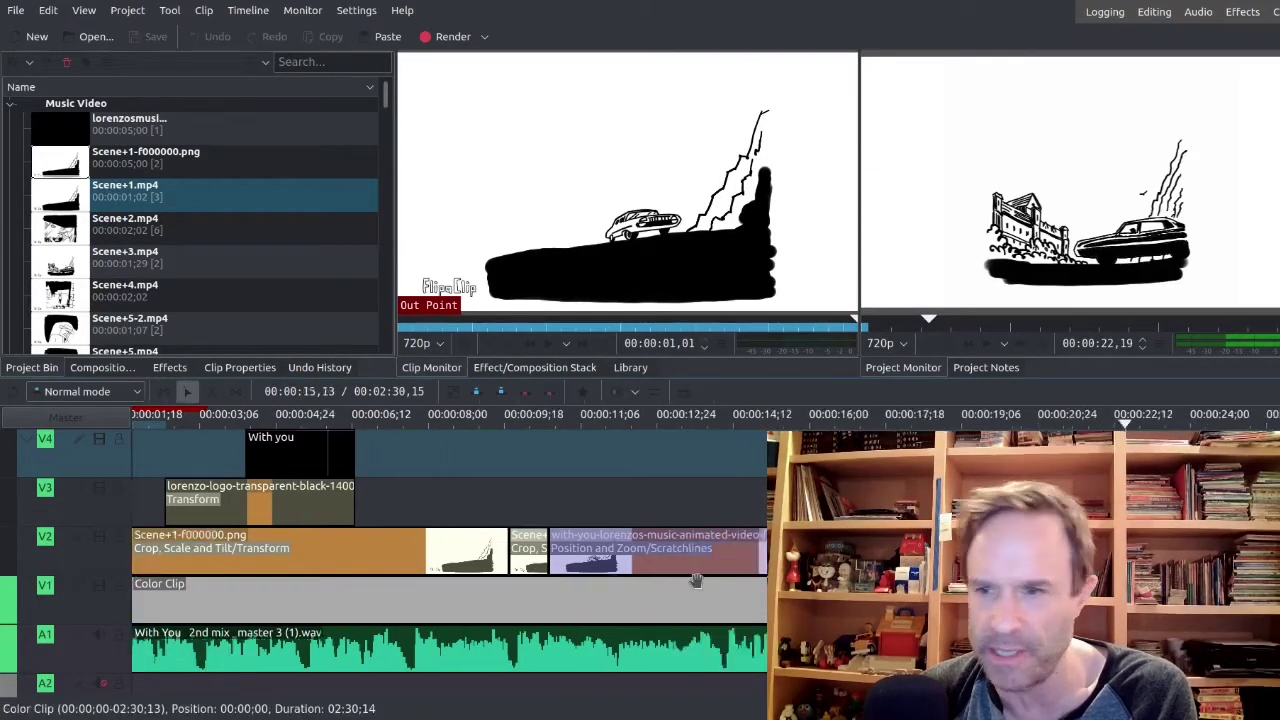
scroll(697, 582, "right", 2)
scroll(690, 500, "right", 8)
left_click(713, 424)
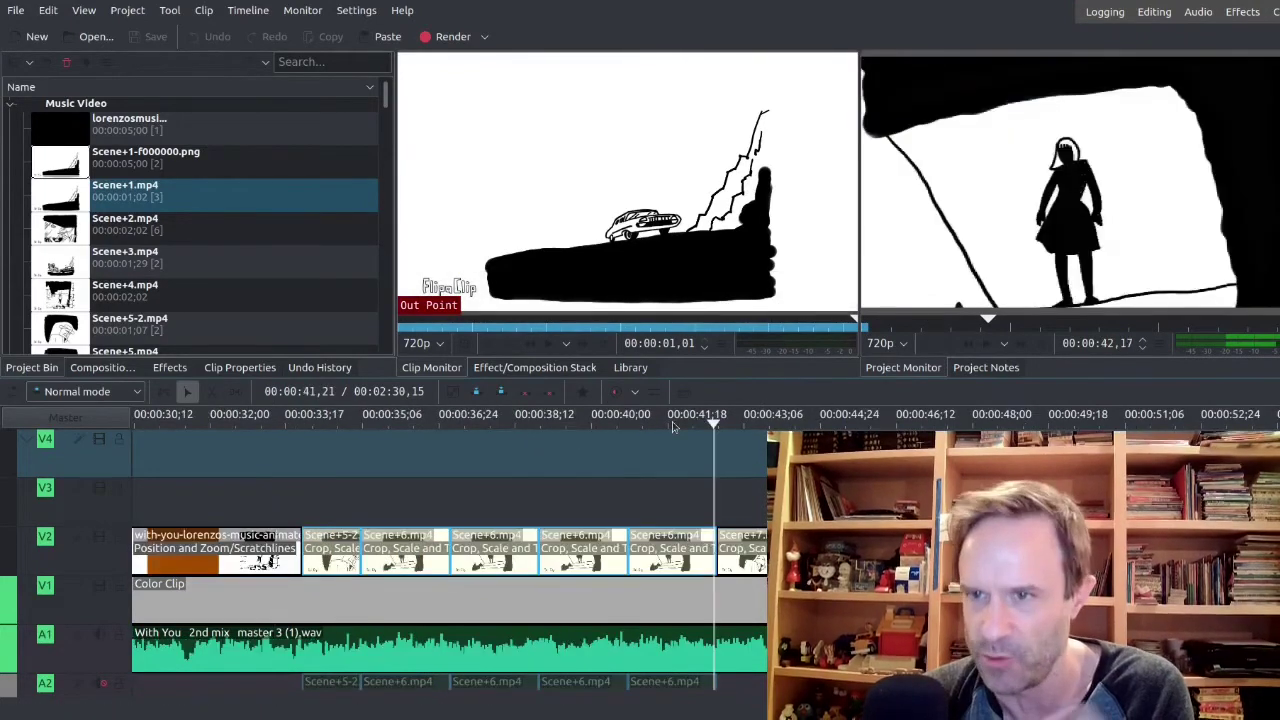
key("space")
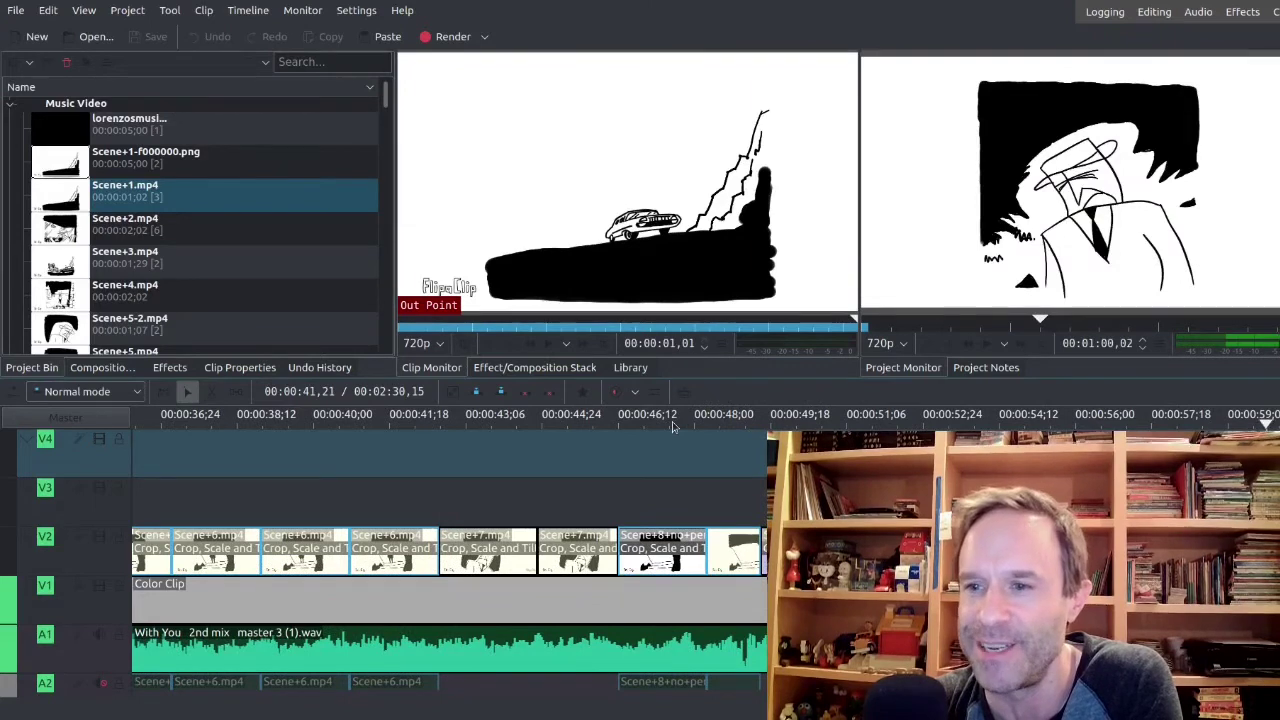
Step: Scrub through the timeline scenes around 00:01:15,16
key("Left")
key("Left")
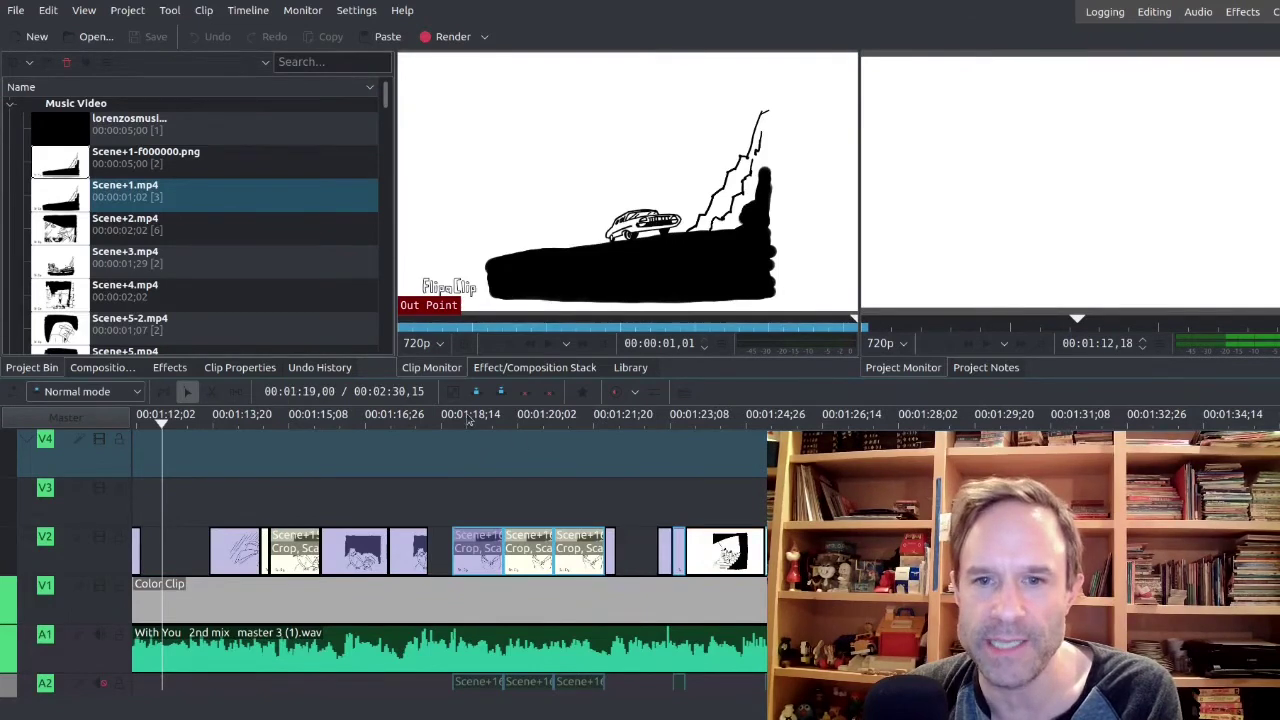
left_click_drag(470, 424, 303, 424)
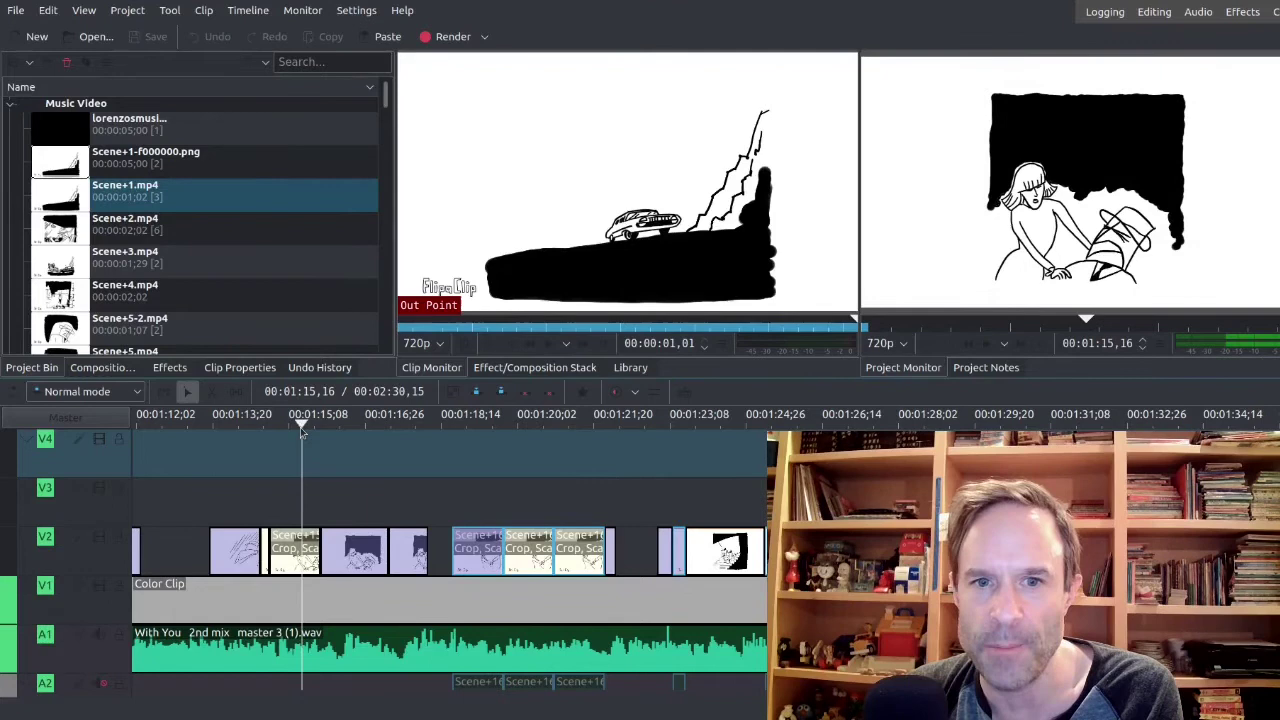
mouse_move(300, 427)
left_mouse_down()
mouse_move(328, 426)
mouse_move(310, 430)
left_mouse_up()
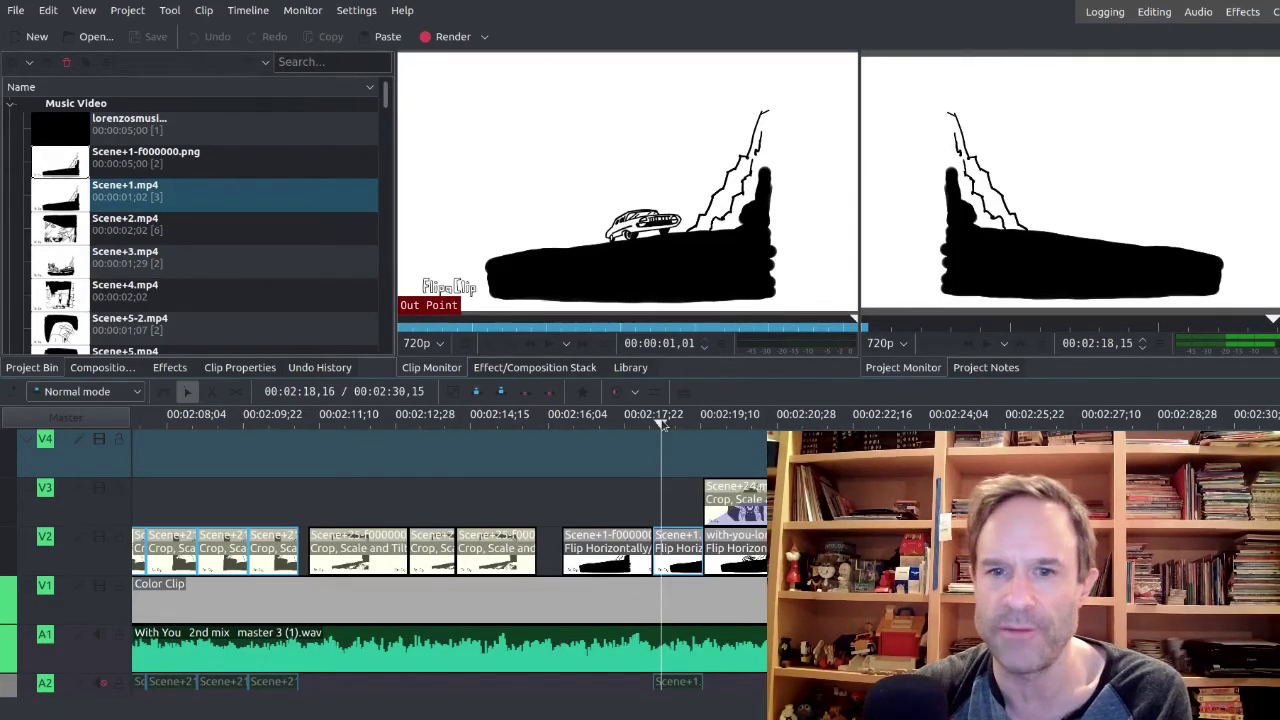
Step: Run backwards through the repeated flaming-figure clips on V2 from 00:02:08,25 to 00:02:03,22
left_click(198, 422)
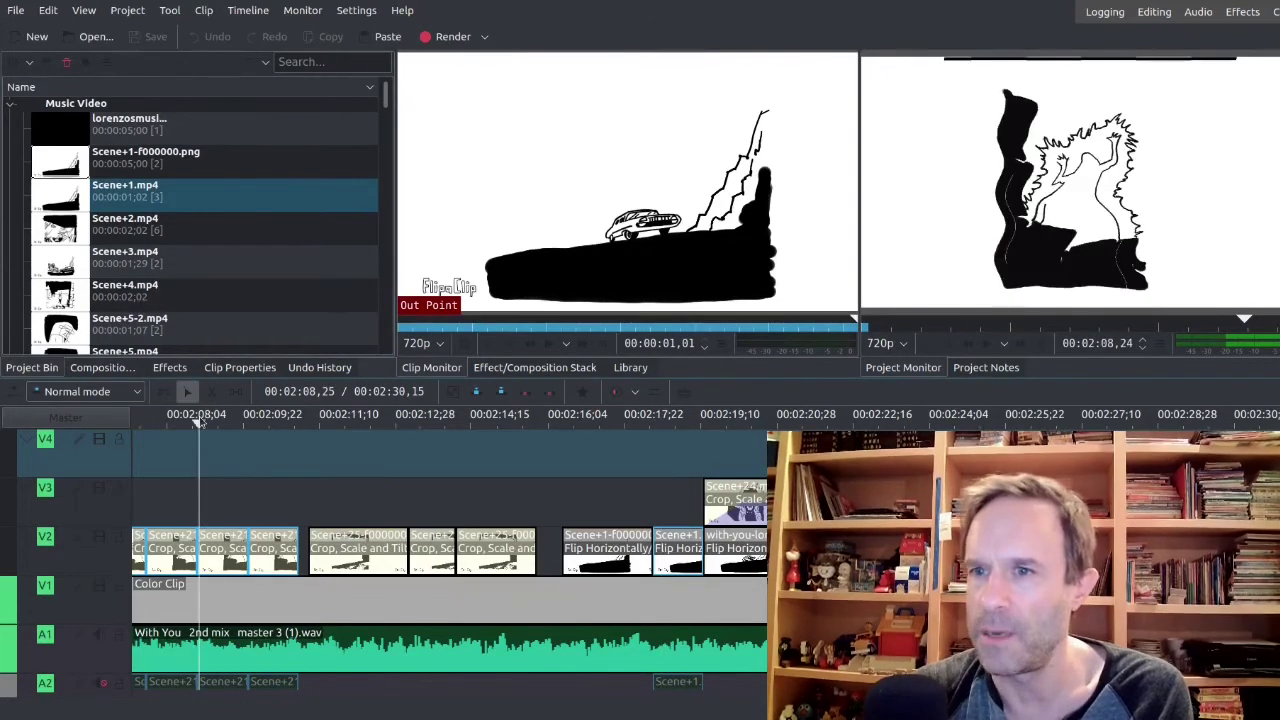
key("Left")
key("Left")
key("Left")
key("Left")
key("Left")
key("Left")
key("Left")
key("Left")
key("Left")
key("Left")
key("Left")
key("Left")
key("Left")
key("Left")
key("Left")
key("Left")
key("Left")
key("Left")
key("Left")
key("Left")
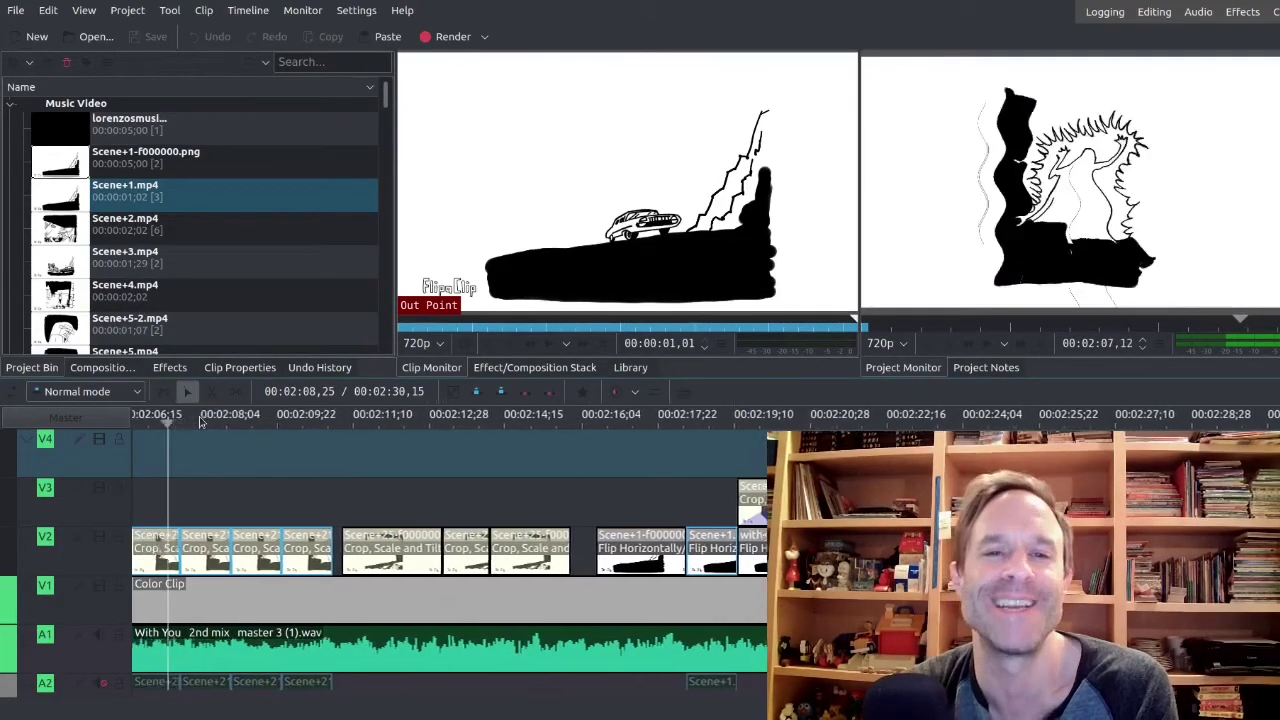
key("Left")
key("Left")
key("Left")
key("Left")
key("Left")
key("Left")
key("Left")
key("Left")
key("Left")
key("Left")
key("Left")
key("Left")
key("Left")
key("Left")
key("Left")
key("Left")
key("Left")
key("Left")
key("Left")
key("Left")
key("space")
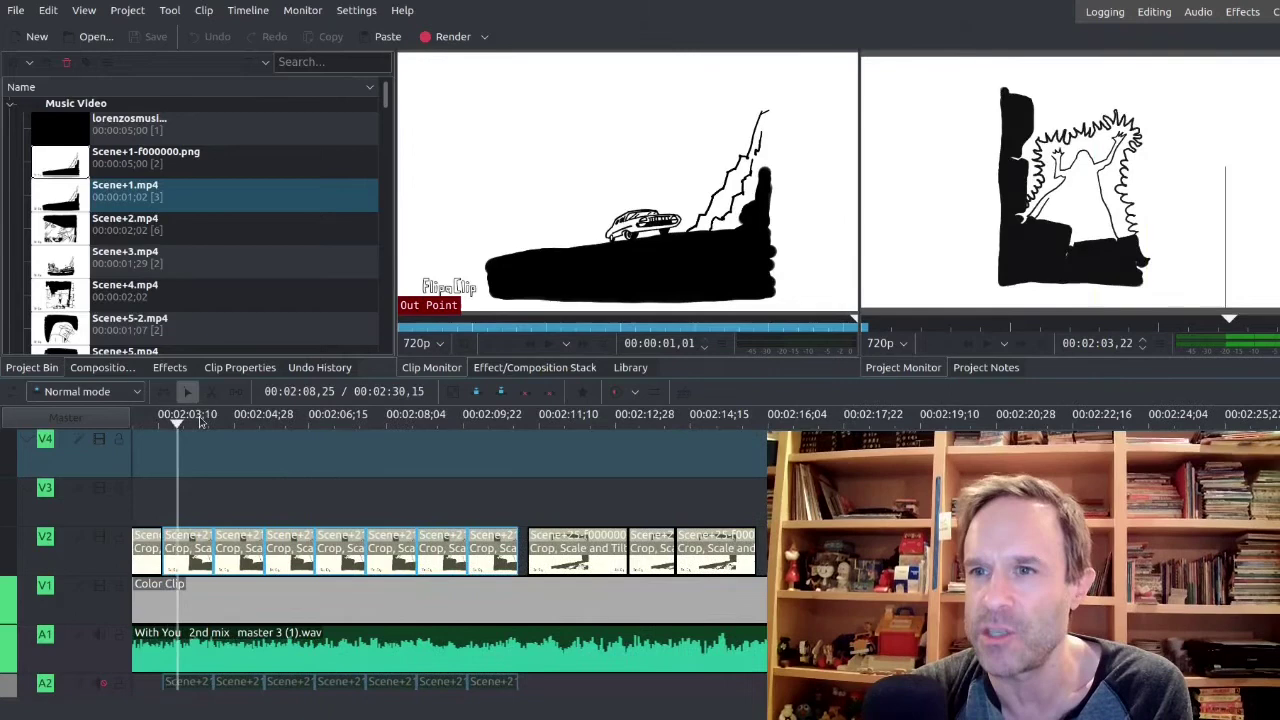
Step: Play the wavy flaming-figure sequence forwards and backwards from 00:02:03,22, continuing on to about 00:02:13
key("k")
key("Right")
key("Right")
key("Right")
key("Right")
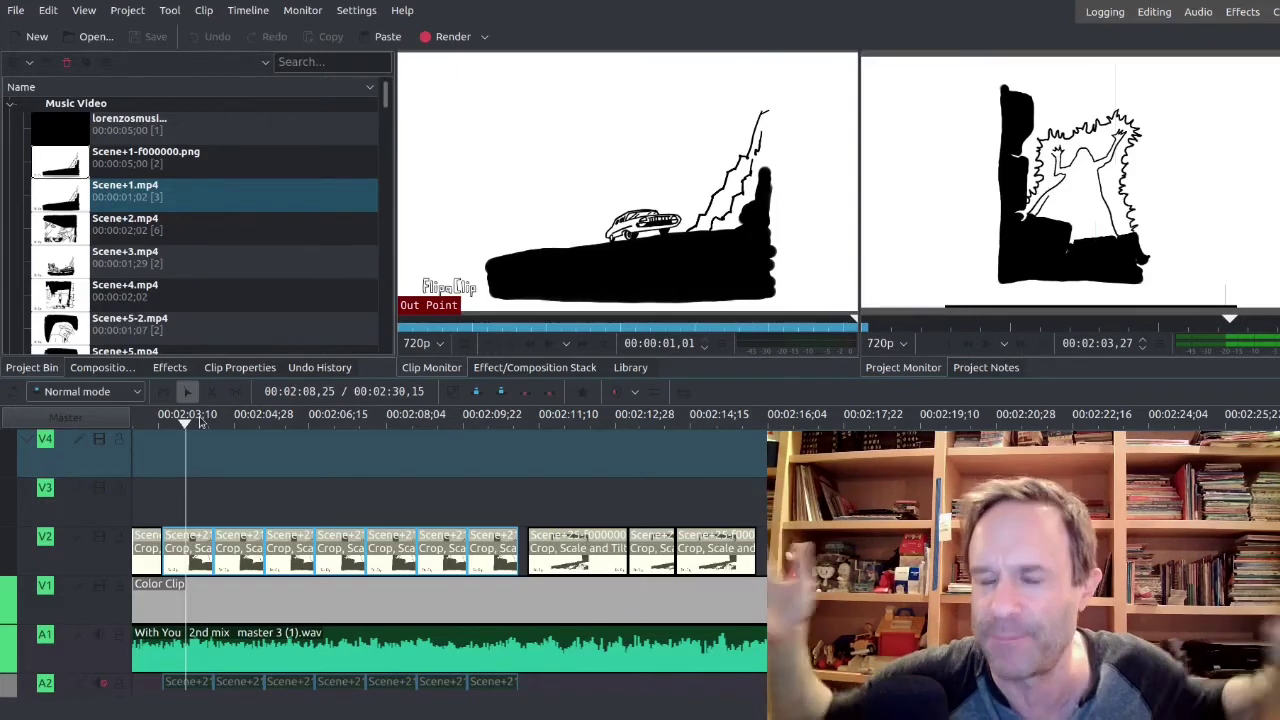
key("l")
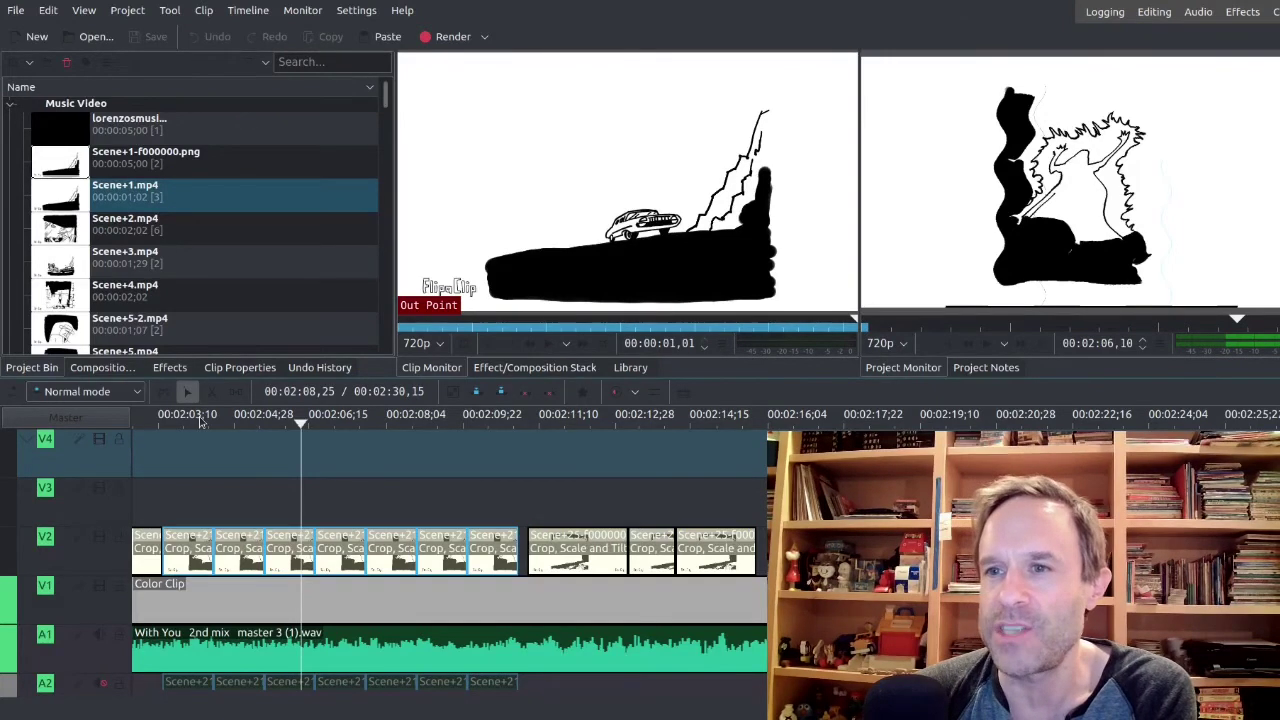
key("j")
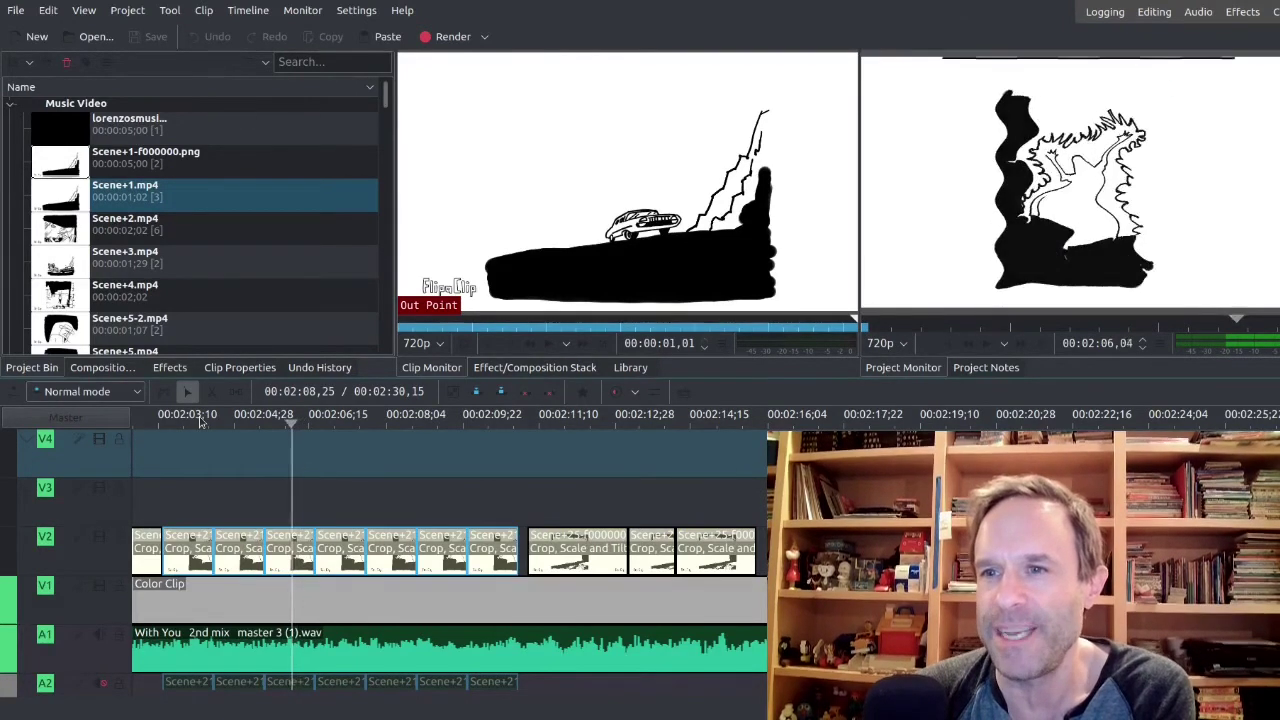
key("l")
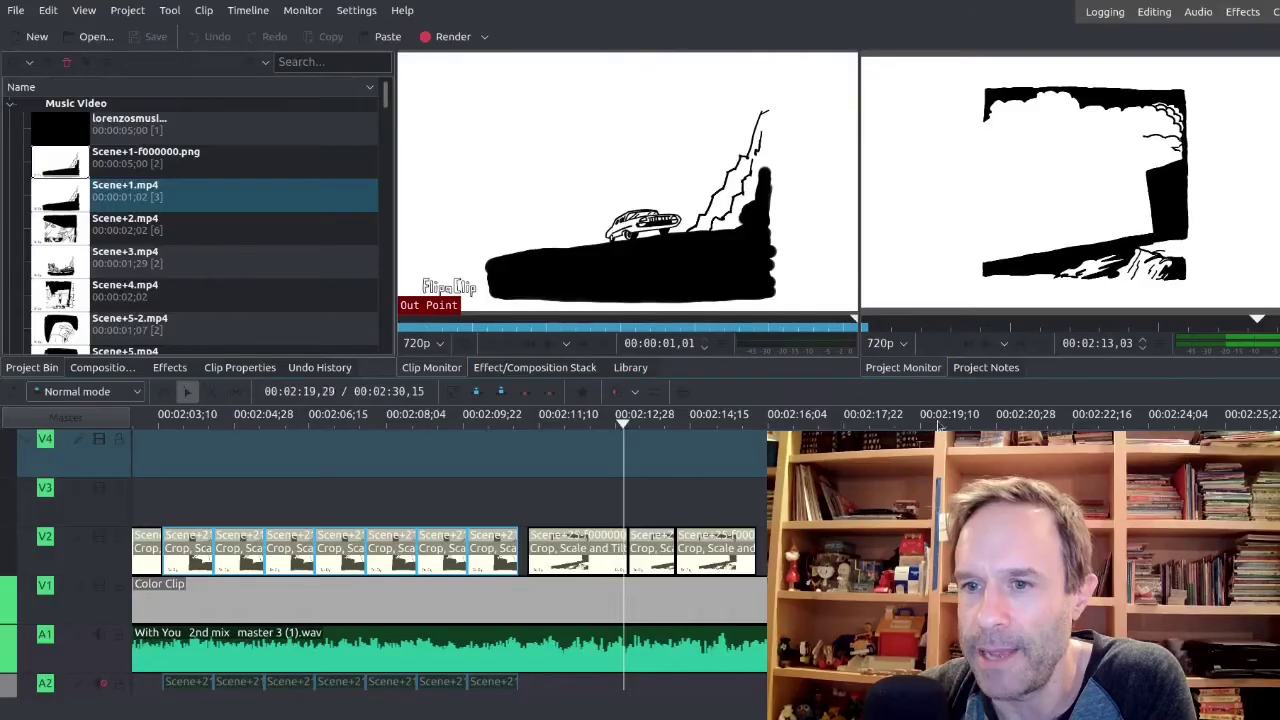
Step: Examine the flipped car scene with its Scene+24.mp4 overlay from 00:02:19,19 to 00:02:25,12, including the closing timeline clips
left_click(938, 425)
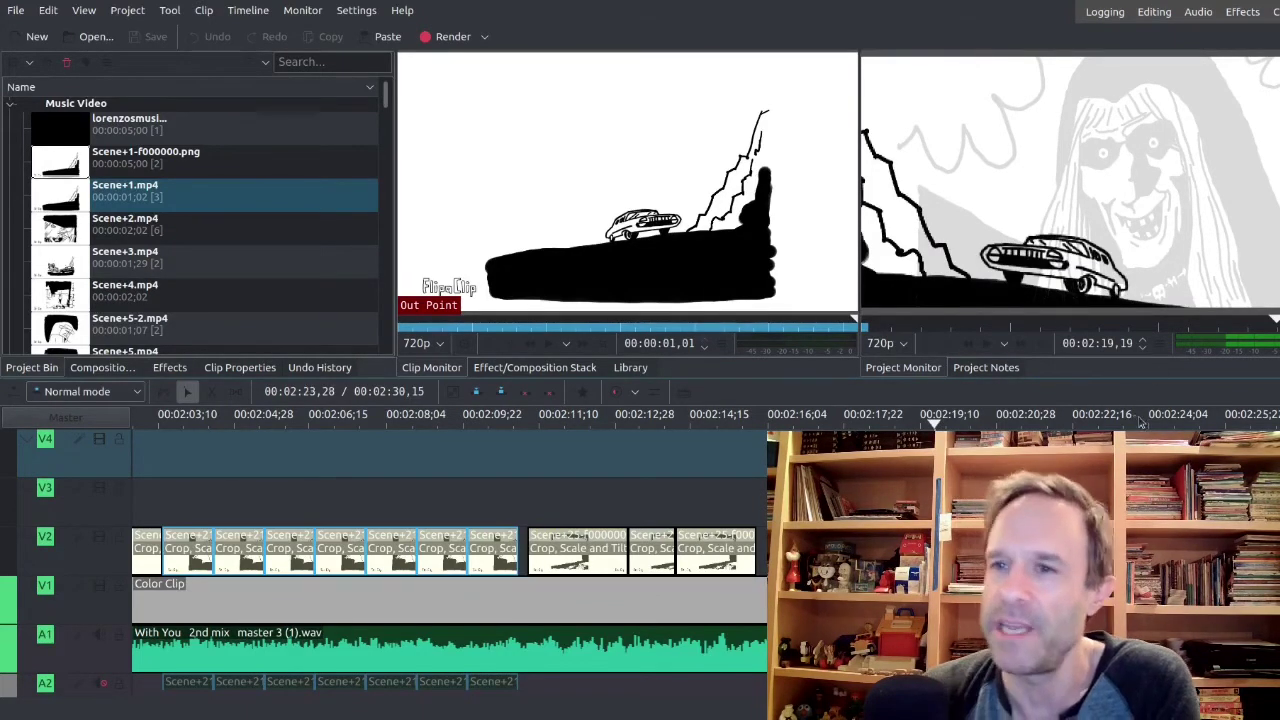
left_click_drag(928, 425, 1015, 425)
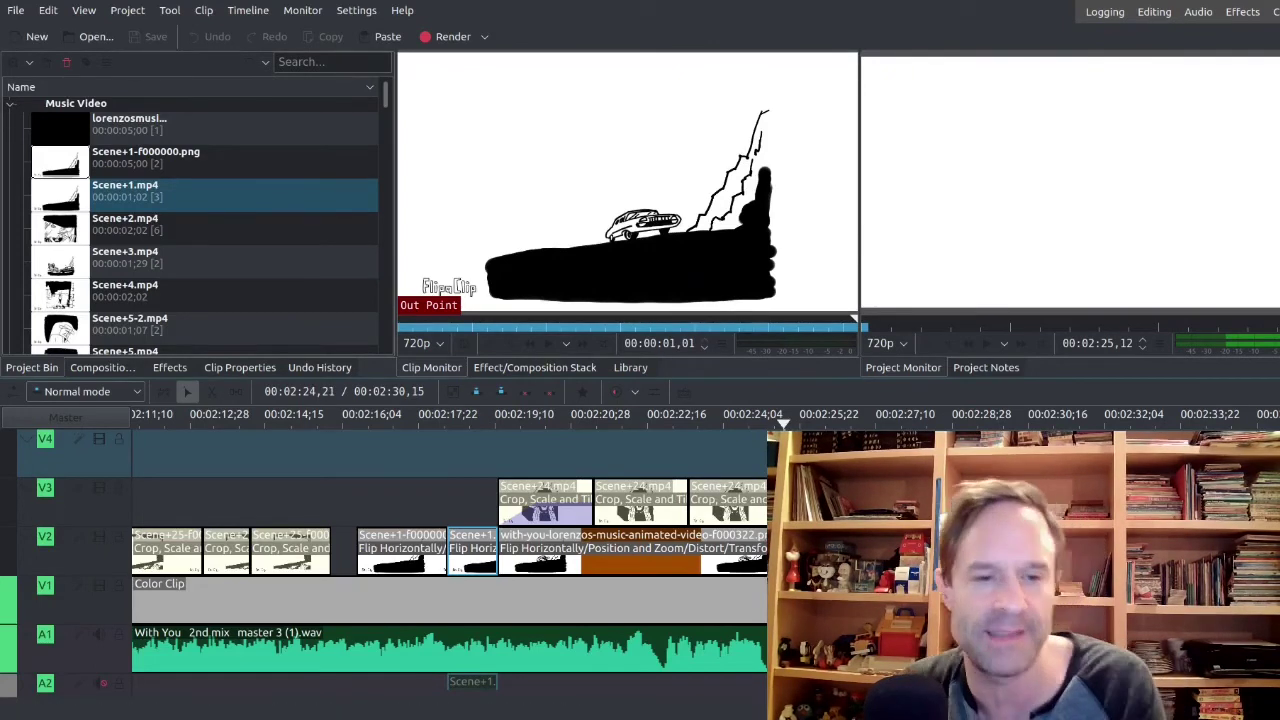
scroll(449, 558, "down", 2)
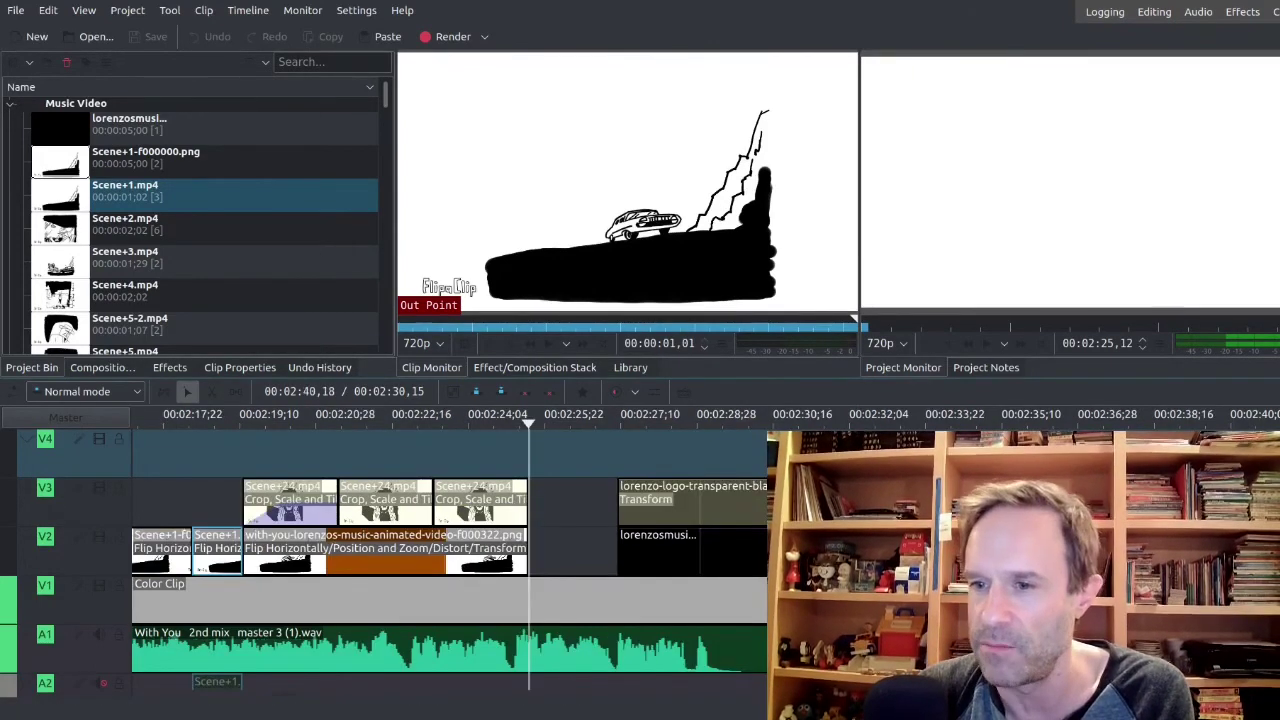